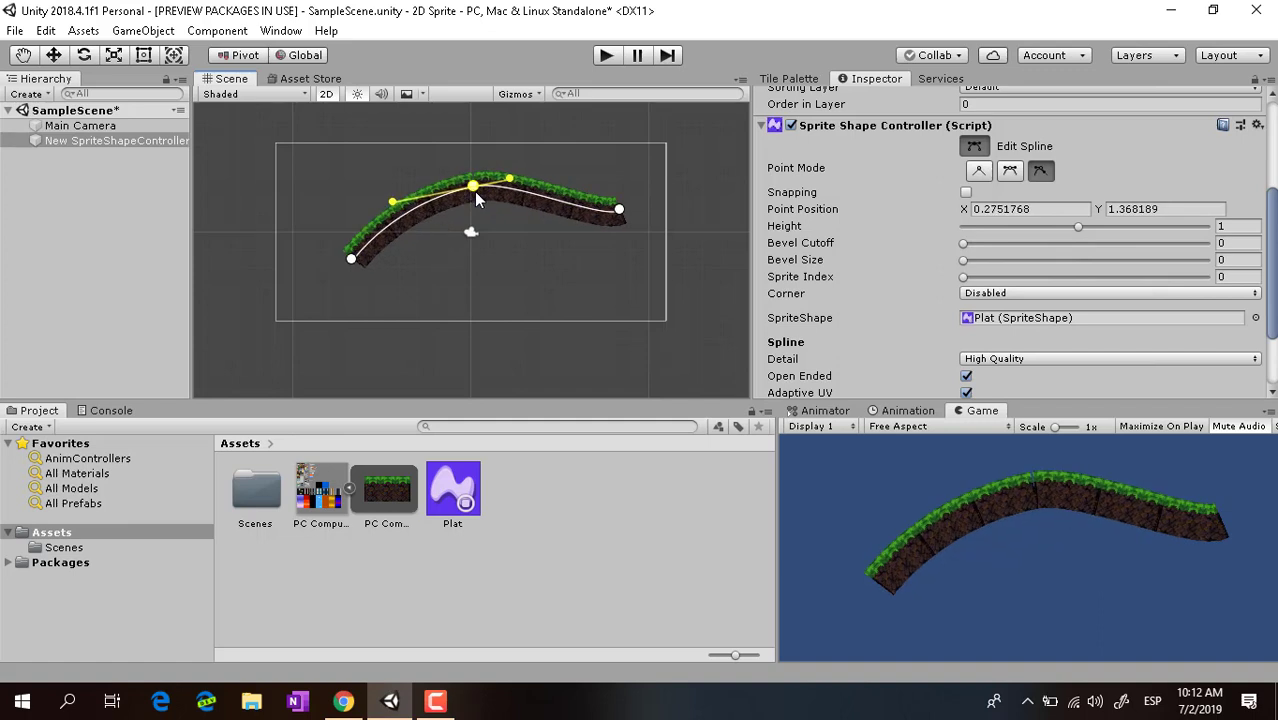
- Smooth a spline point on the finished platform preview, then return to the empty SampleScene
{"action": "left_click", "coordinate": [1010, 171]}
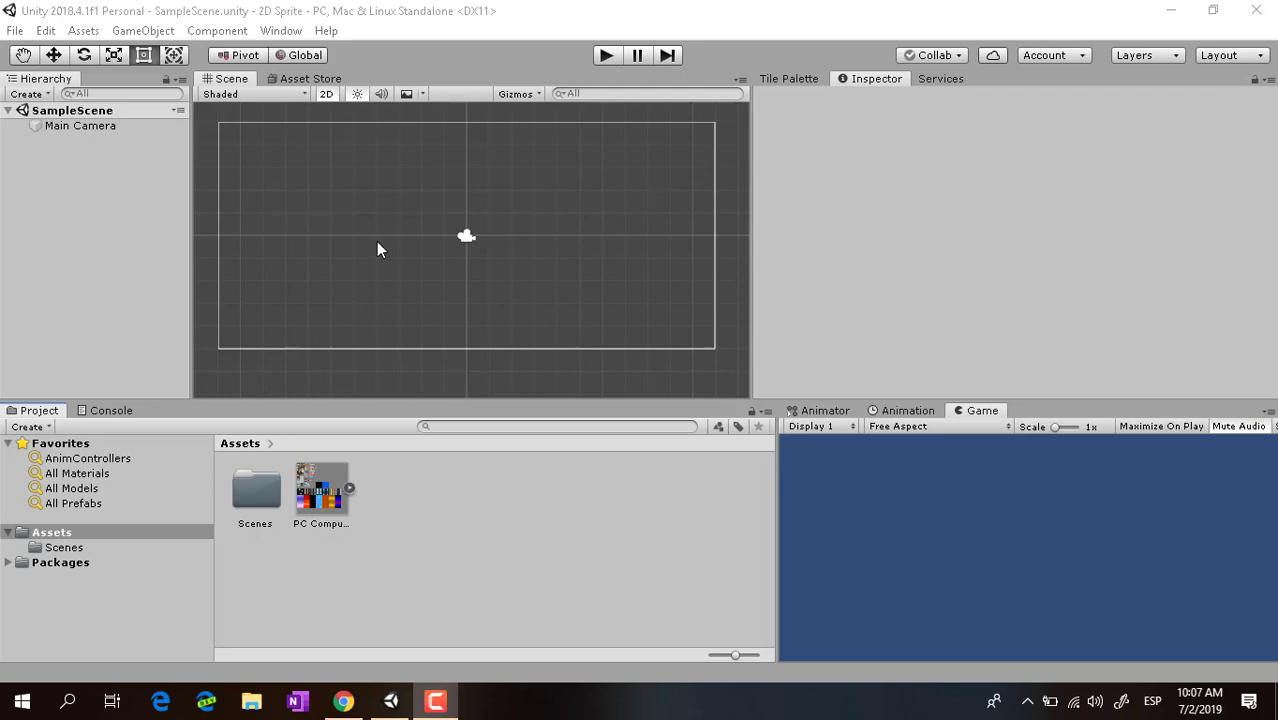
- Open the Package Manager from the Window menu
{"action": "left_click", "coordinate": [295, 32]}
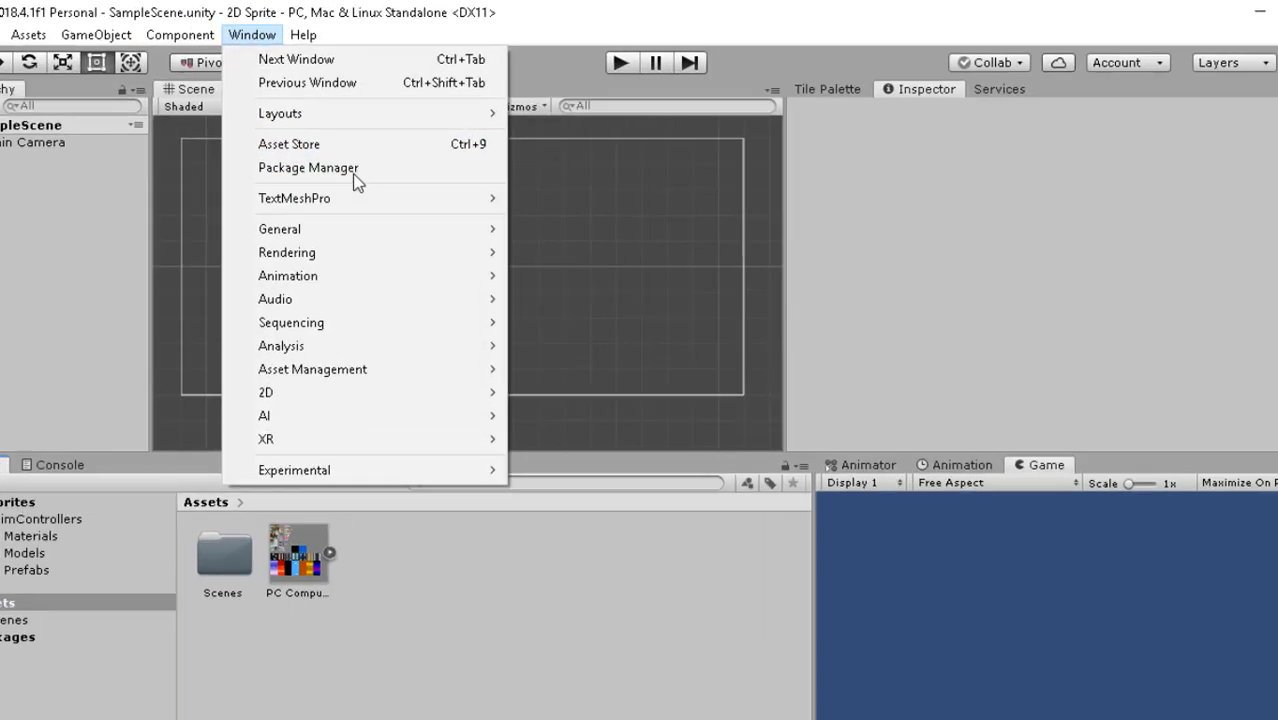
{"action": "left_click", "coordinate": [370, 154]}
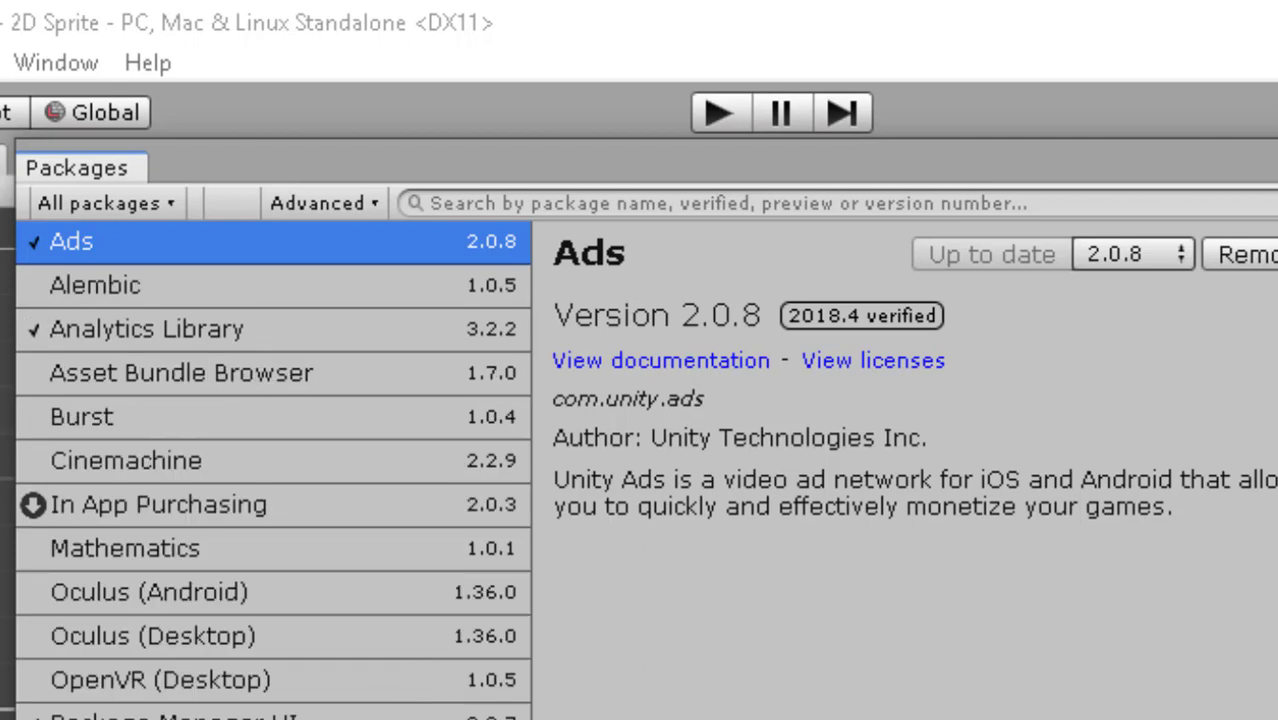
- Turn on Show preview packages under Advanced and scroll the package list
{"action": "left_click", "coordinate": [332, 202]}
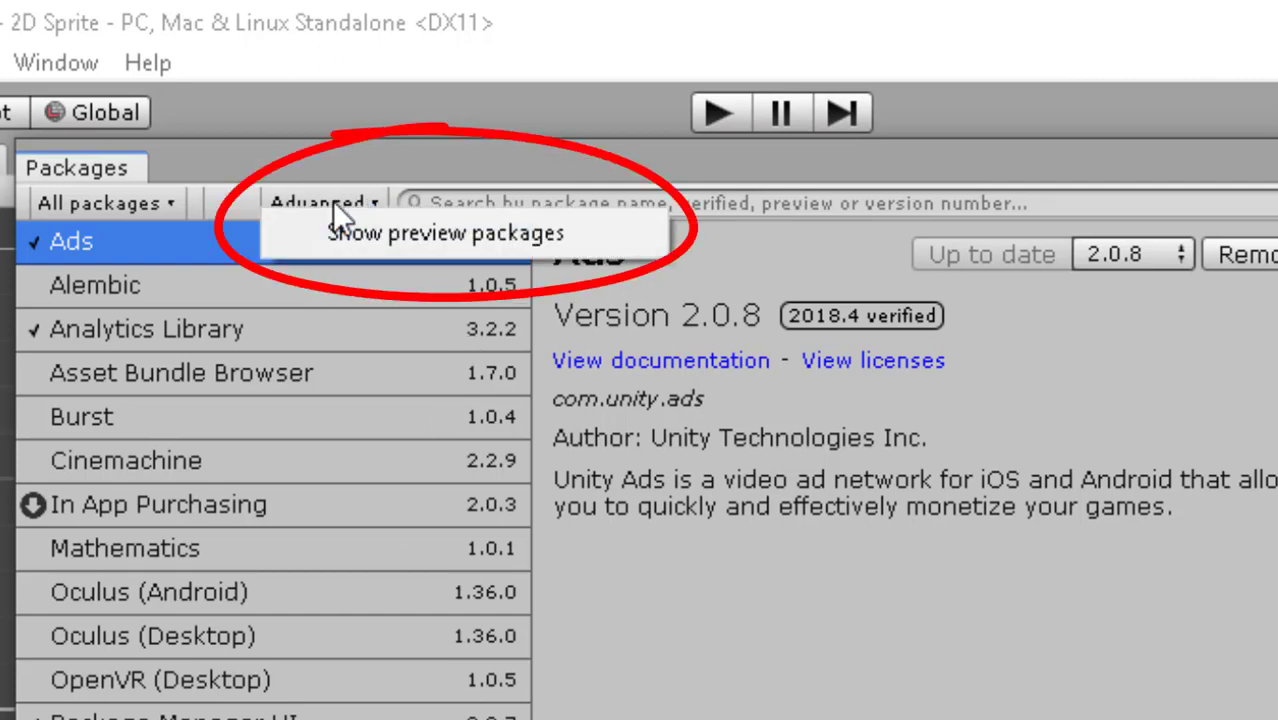
{"action": "left_click", "coordinate": [456, 236]}
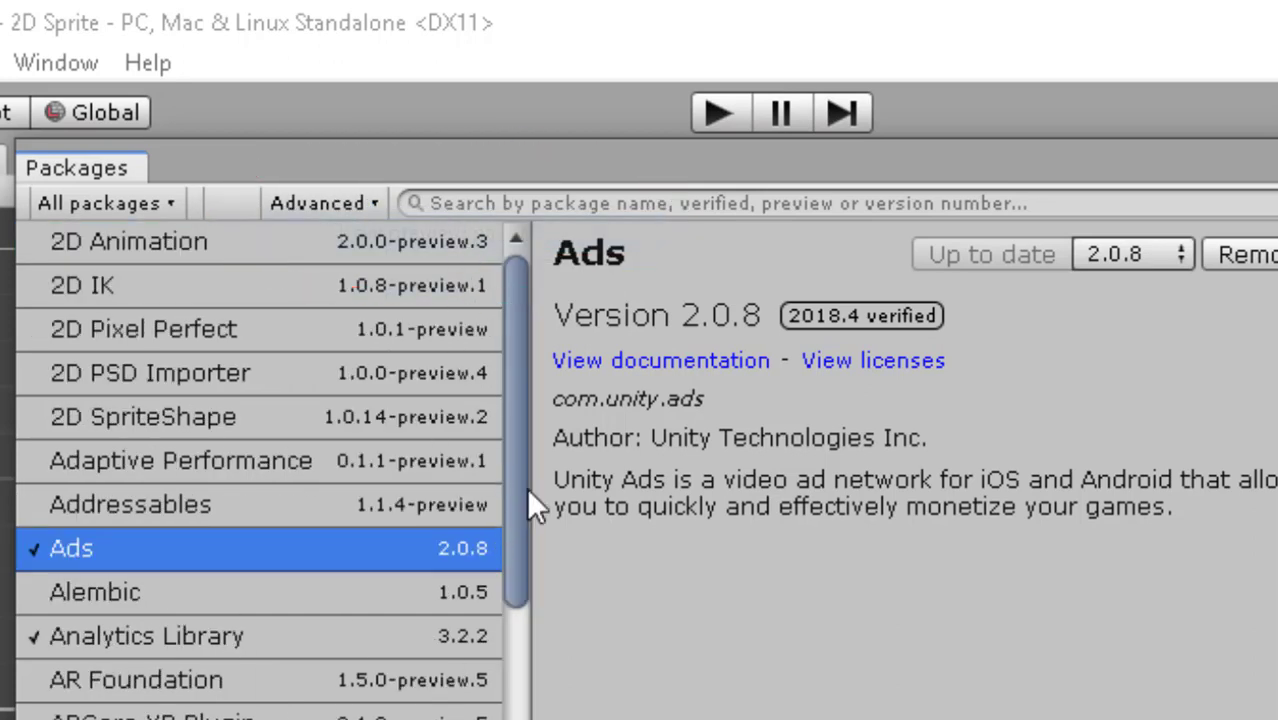
{"action": "left_click_drag", "start_coordinate": [517, 480], "coordinate": [521, 411]}
- Install the 2D SpriteShape 1.0.14 package and close the Package Manager
{"action": "left_click", "coordinate": [117, 424]}
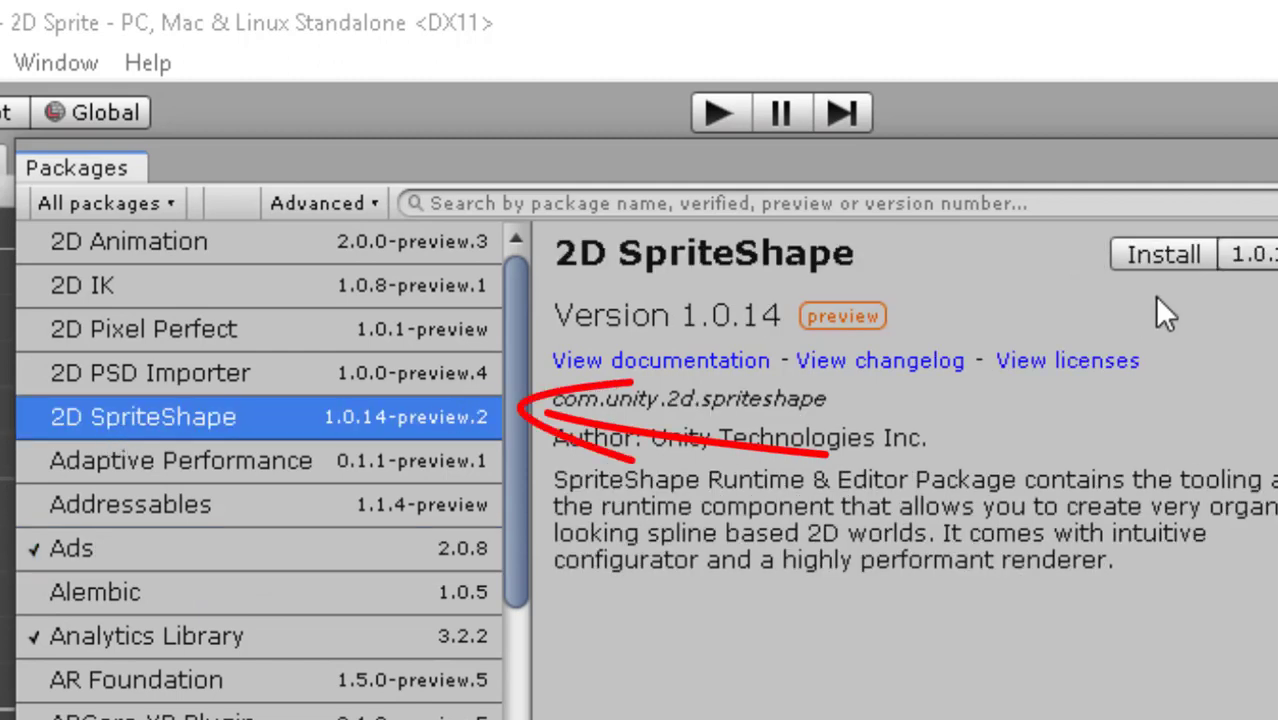
{"action": "left_click", "coordinate": [1162, 250]}
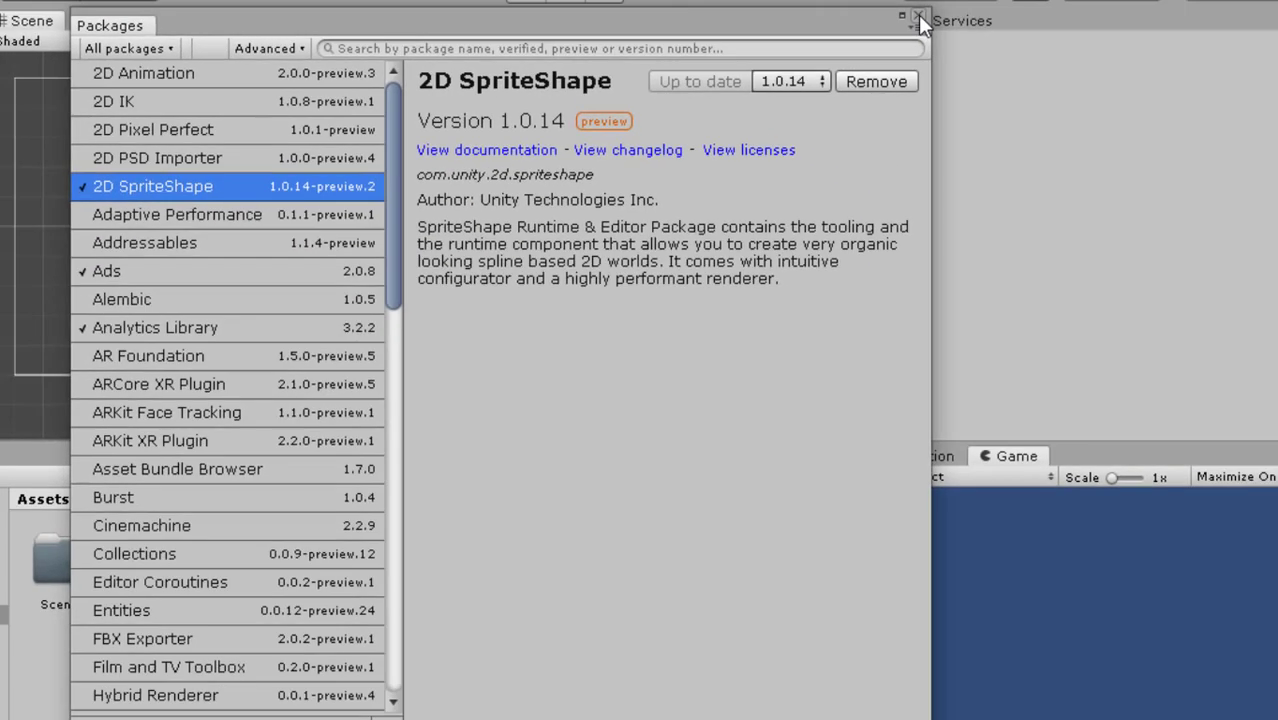
{"action": "left_click", "coordinate": [918, 14]}
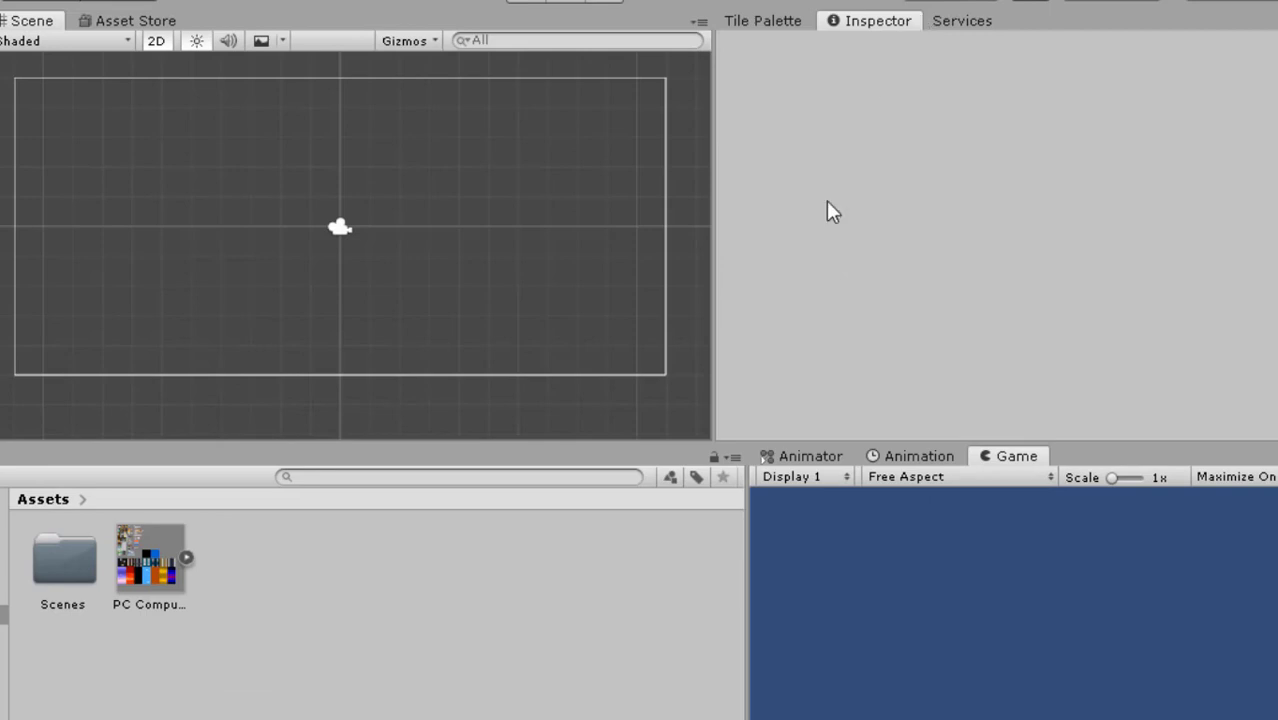
- Switch the tile sheet texture to Sprite Mode Multiple and apply it for the Sprite Editor
{"action": "left_click", "coordinate": [154, 580]}
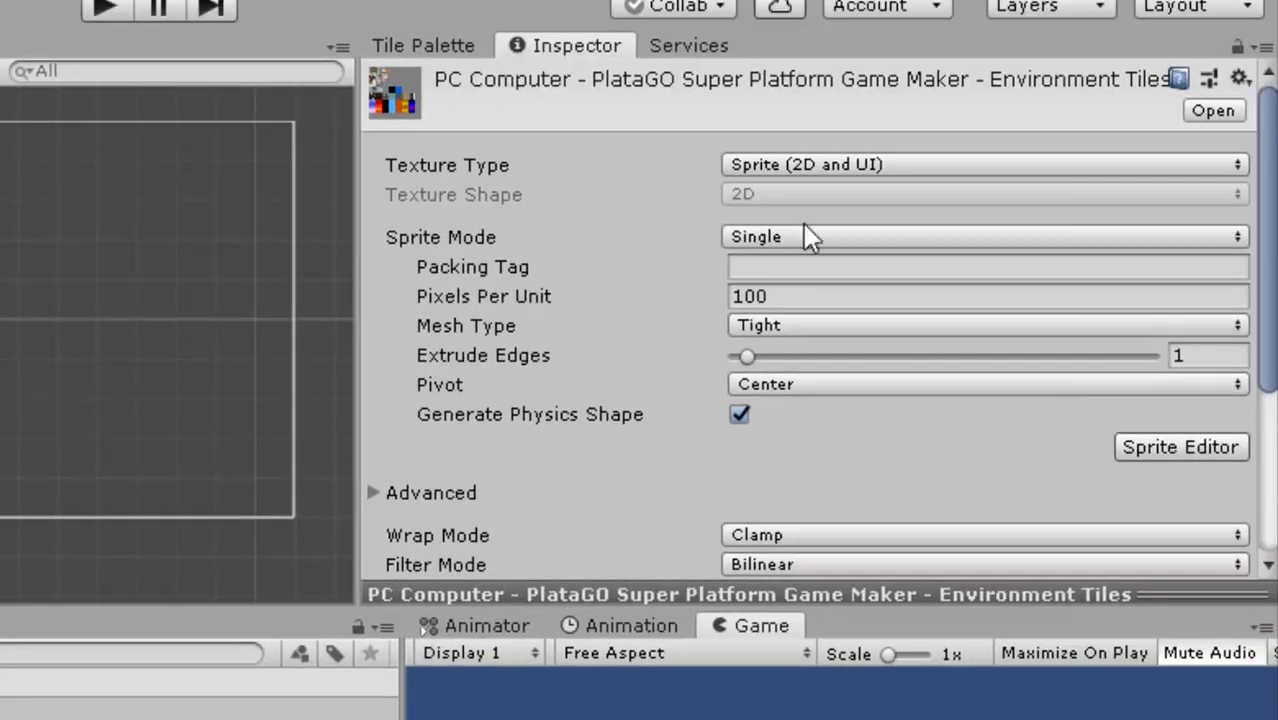
{"action": "left_click", "coordinate": [831, 243]}
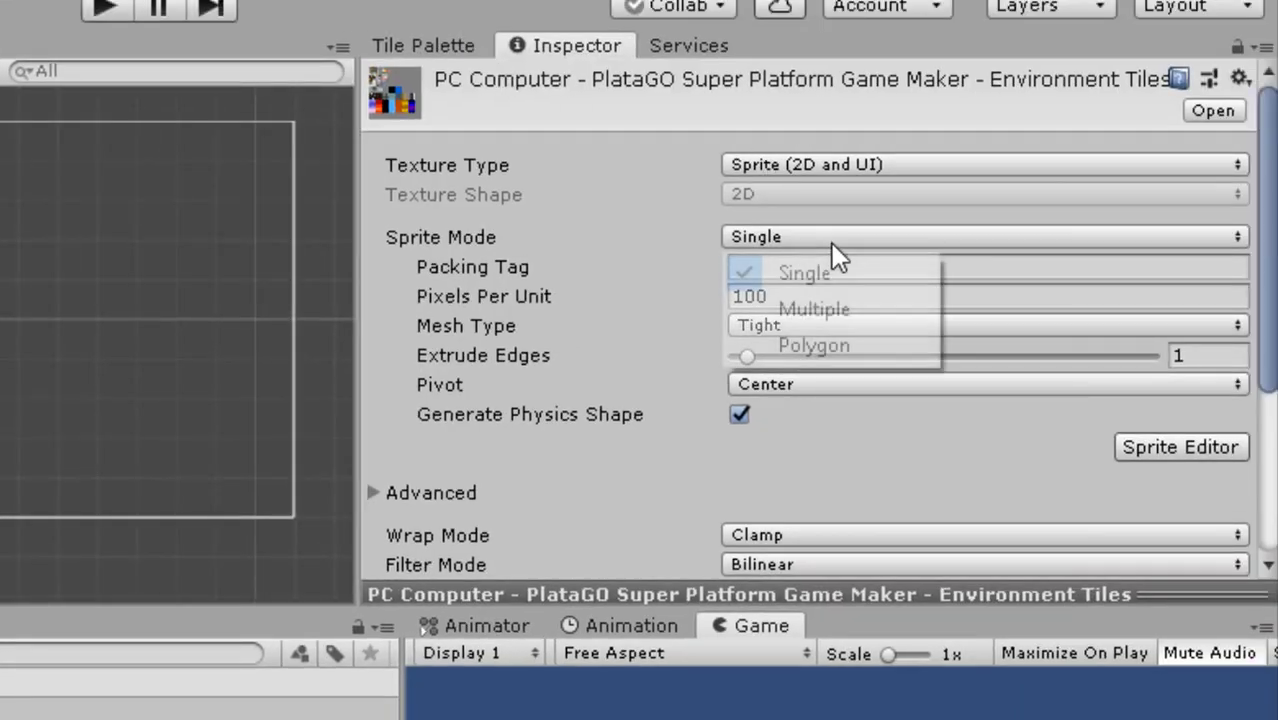
{"action": "left_click", "coordinate": [850, 311]}
{"action": "left_click", "coordinate": [1168, 420]}
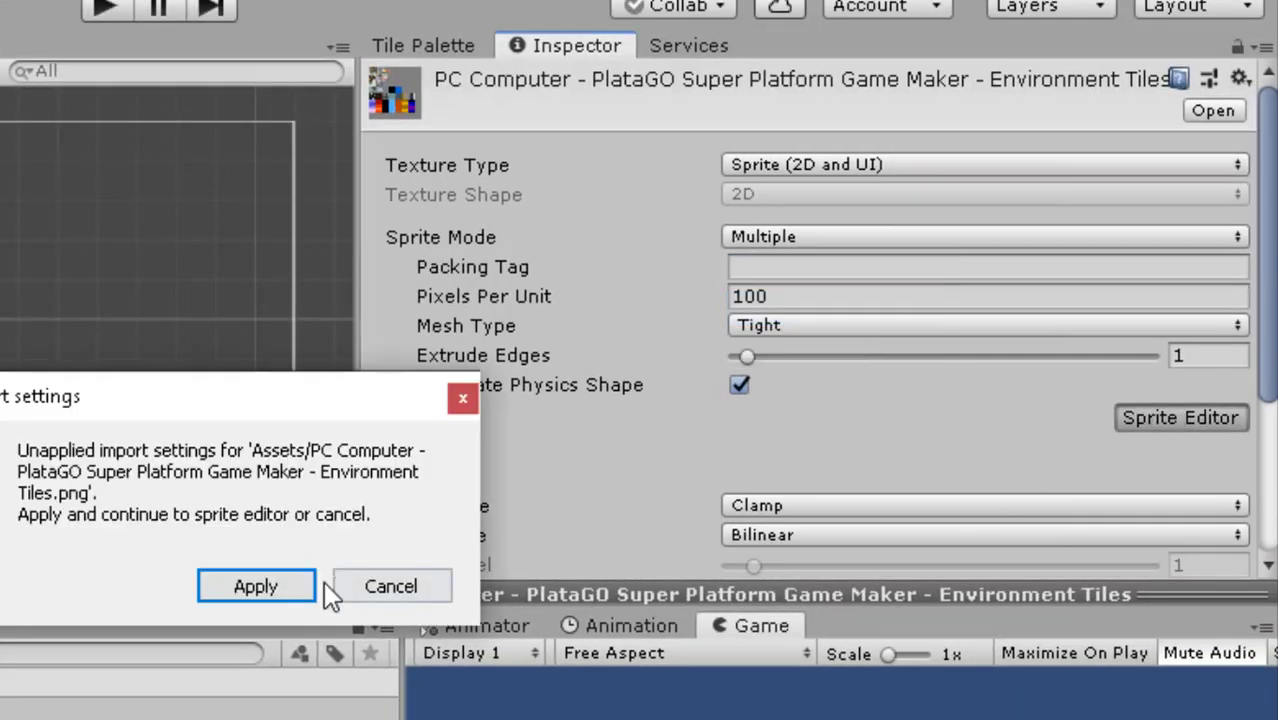
{"action": "left_click", "coordinate": [285, 584]}
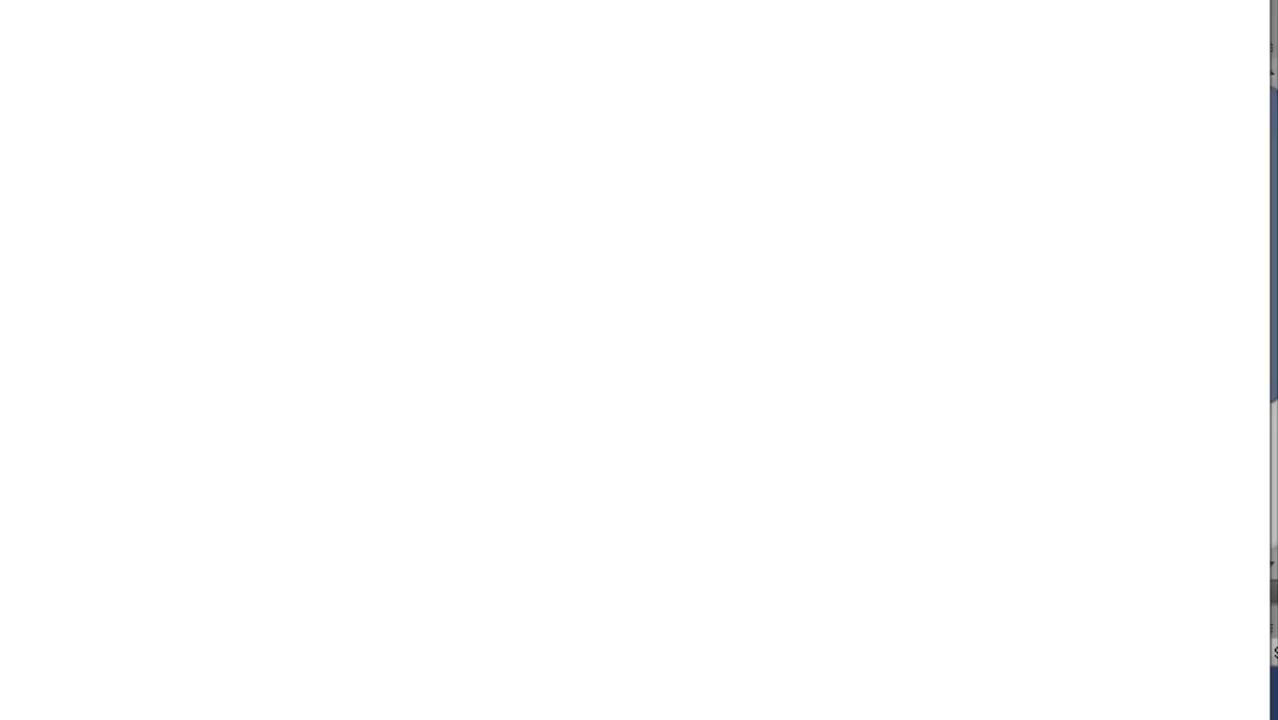
- Zoom to the ground tiles and draw a sprite rectangle around the grass-topped dirt tile
{"action": "scroll", "coordinate": [361, 223], "scroll_direction": "up", "scroll_amount": 3}
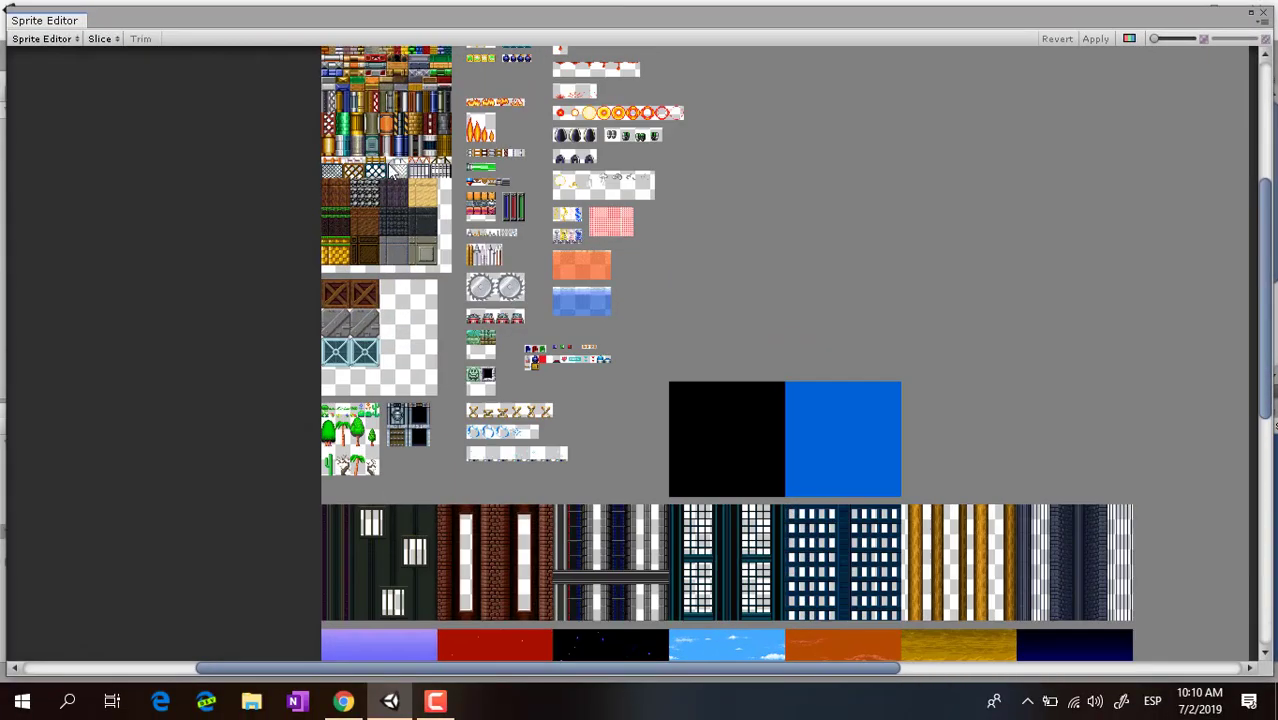
{"action": "scroll", "coordinate": [361, 223], "scroll_direction": "up", "scroll_amount": 3}
{"action": "scroll", "coordinate": [359, 230], "scroll_direction": "up", "scroll_amount": 3}
{"action": "scroll", "coordinate": [362, 245], "scroll_direction": "up", "scroll_amount": 3}
{"action": "middle_click_drag", "start_coordinate": [371, 262], "coordinate": [605, 171]}
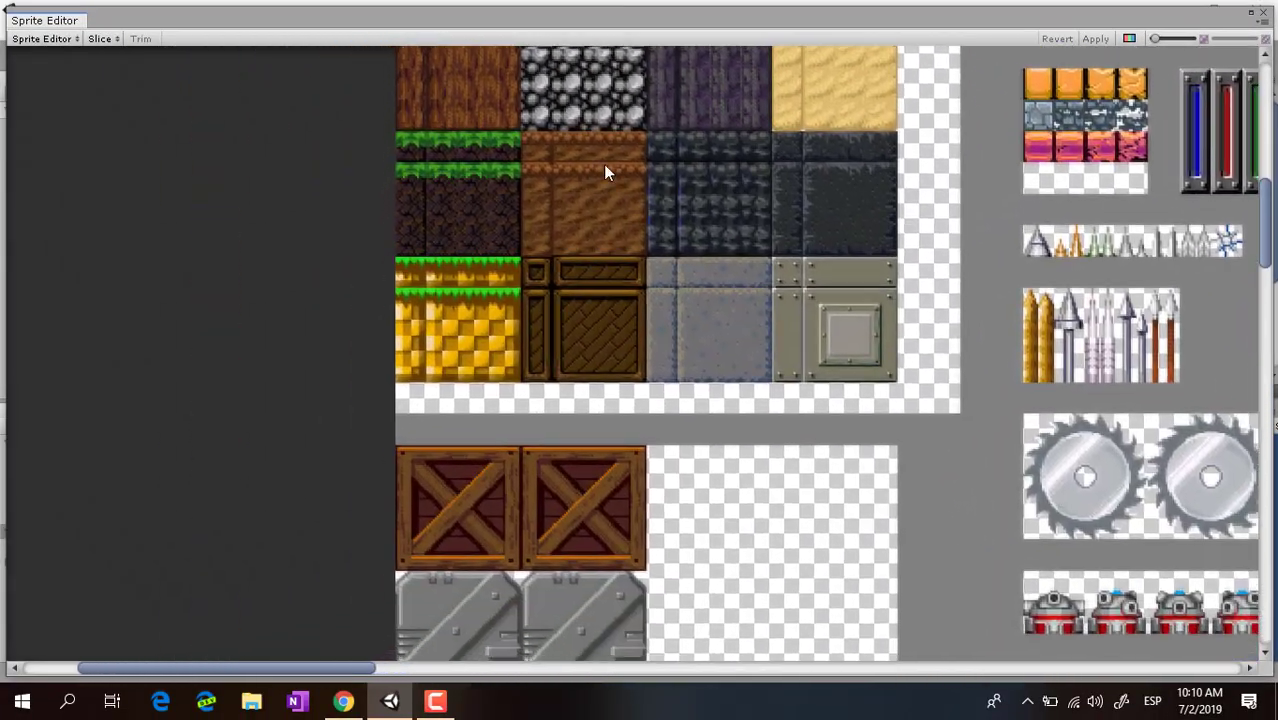
{"action": "scroll", "coordinate": [606, 170], "scroll_direction": "down", "scroll_amount": 4}
{"action": "scroll", "coordinate": [606, 170], "scroll_direction": "down", "scroll_amount": 2}
{"action": "scroll", "coordinate": [653, 197], "scroll_direction": "down", "scroll_amount": 1}
{"action": "scroll", "coordinate": [653, 197], "scroll_direction": "up", "scroll_amount": 3}
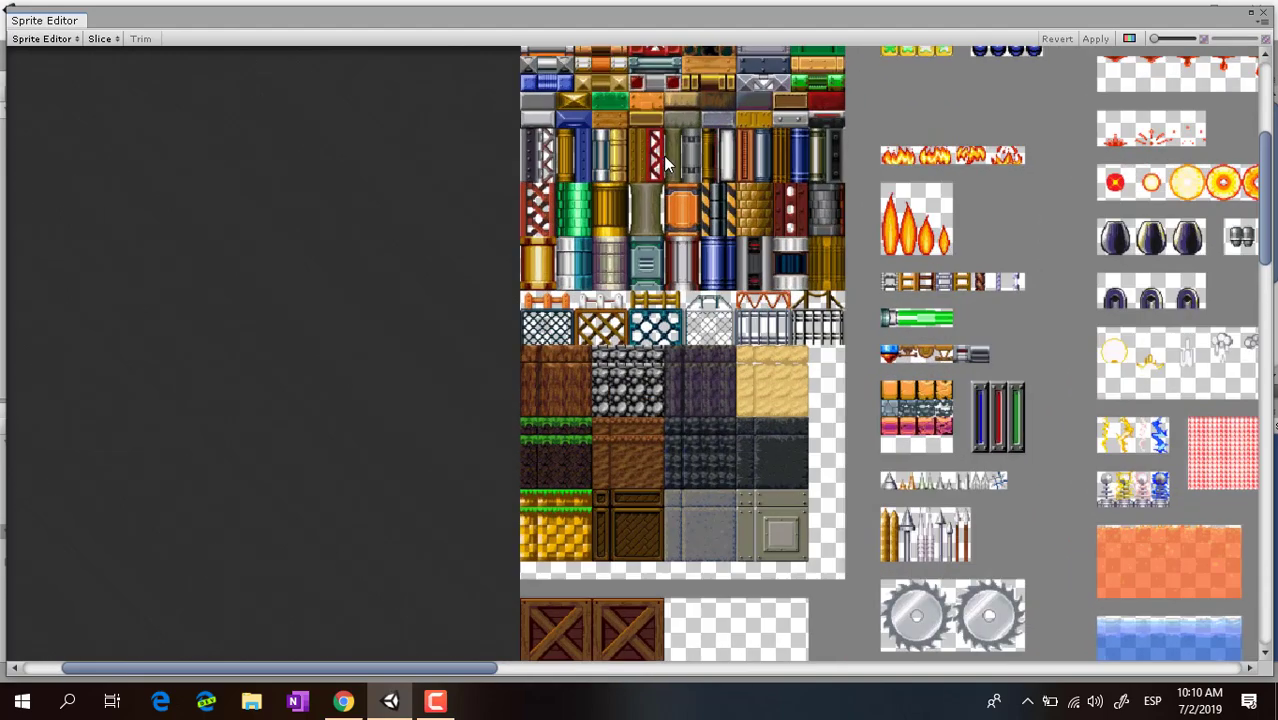
{"action": "scroll", "coordinate": [625, 432], "scroll_direction": "up", "scroll_amount": 2}
{"action": "scroll", "coordinate": [593, 500], "scroll_direction": "up", "scroll_amount": 2}
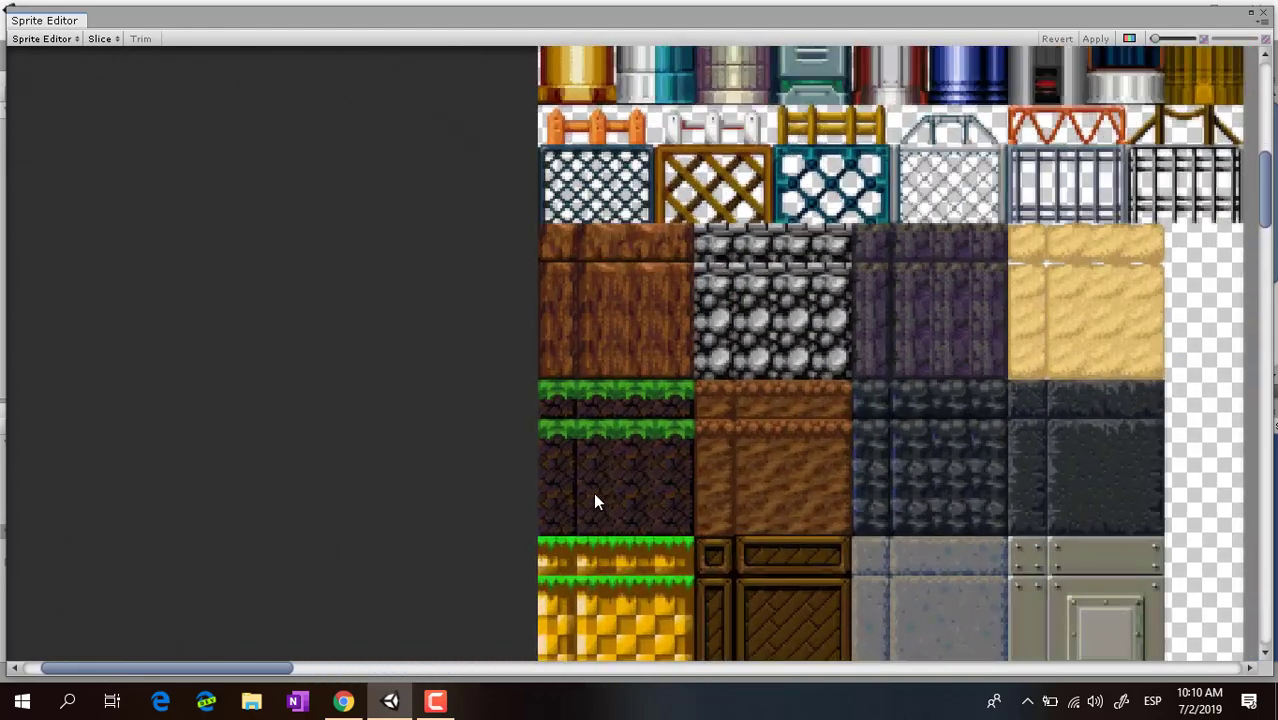
{"action": "left_click_drag", "start_coordinate": [538, 420], "coordinate": [691, 484]}
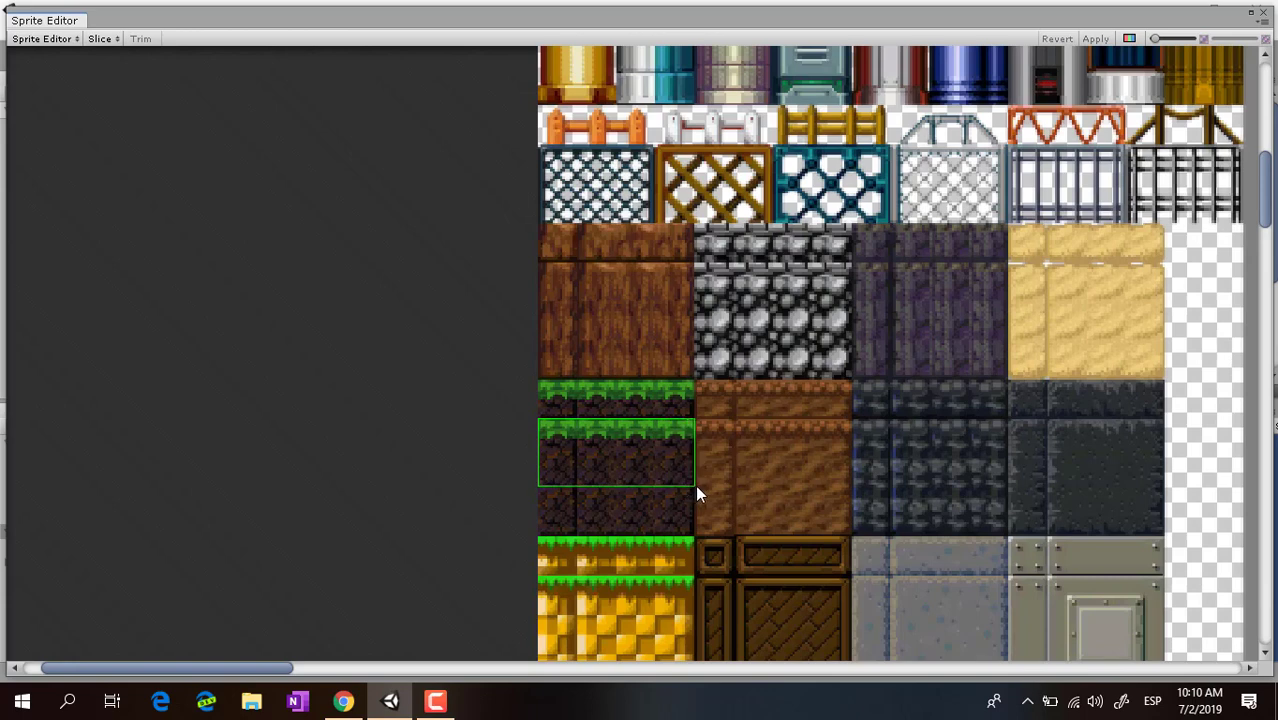
{"action": "left_click_drag", "start_coordinate": [691, 484], "coordinate": [692, 484]}
- Pull the slice's left edge in to 98×55, apply it and close the Sprite Editor
{"action": "left_click_drag", "start_coordinate": [537, 467], "coordinate": [572, 469]}
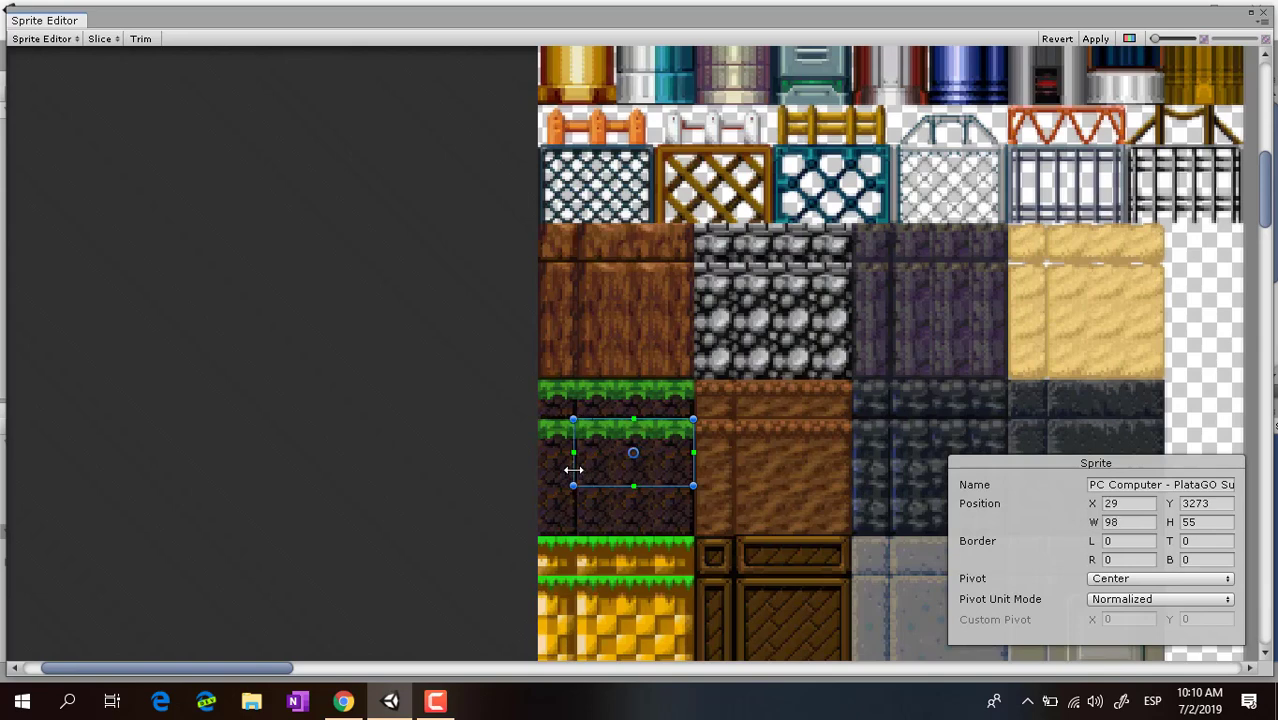
{"action": "left_click", "coordinate": [1099, 45]}
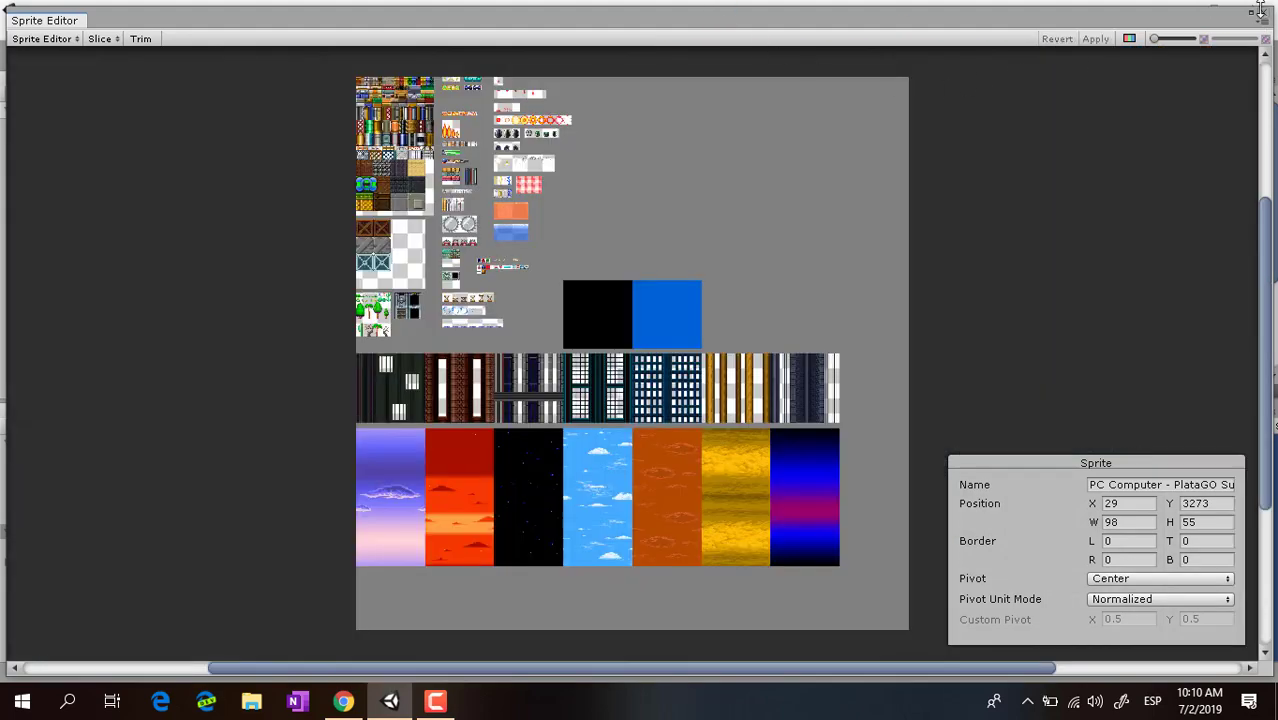
{"action": "left_click", "coordinate": [1262, 12]}
- Test-place the grass tile sprite in the scene, then undo it
{"action": "left_click", "coordinate": [349, 489]}
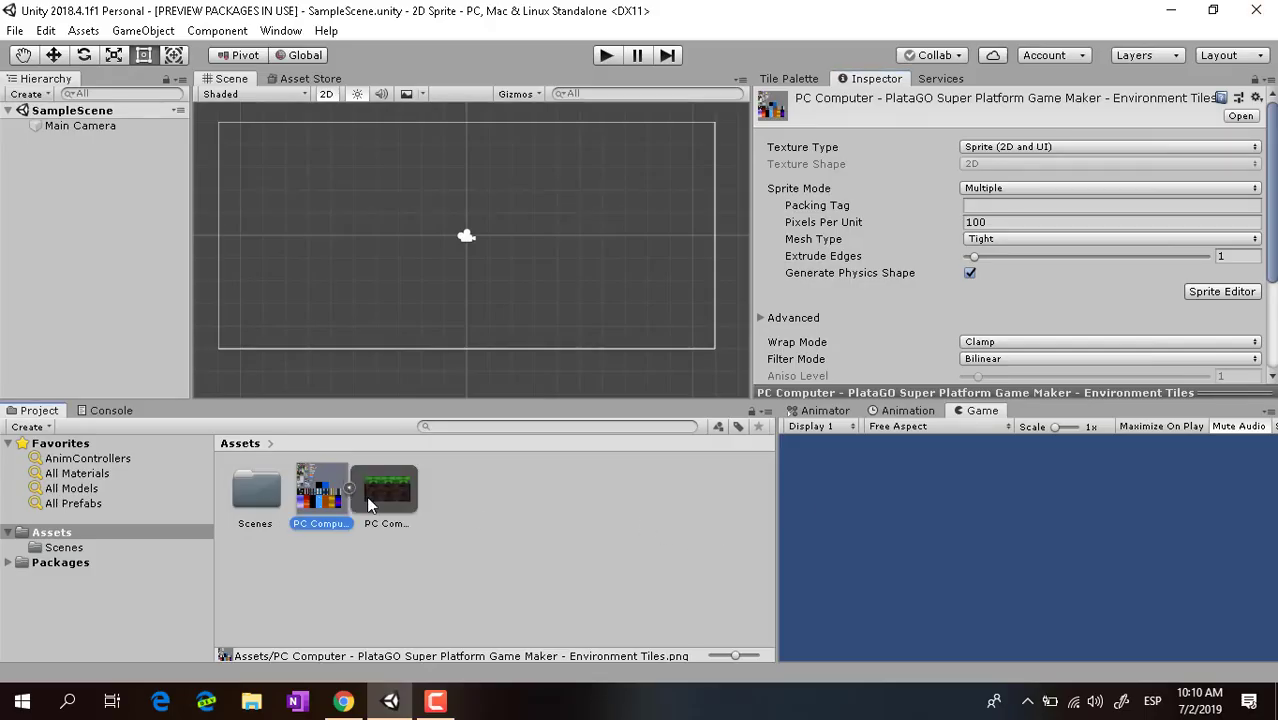
{"action": "left_click_drag", "start_coordinate": [389, 491], "coordinate": [555, 285]}
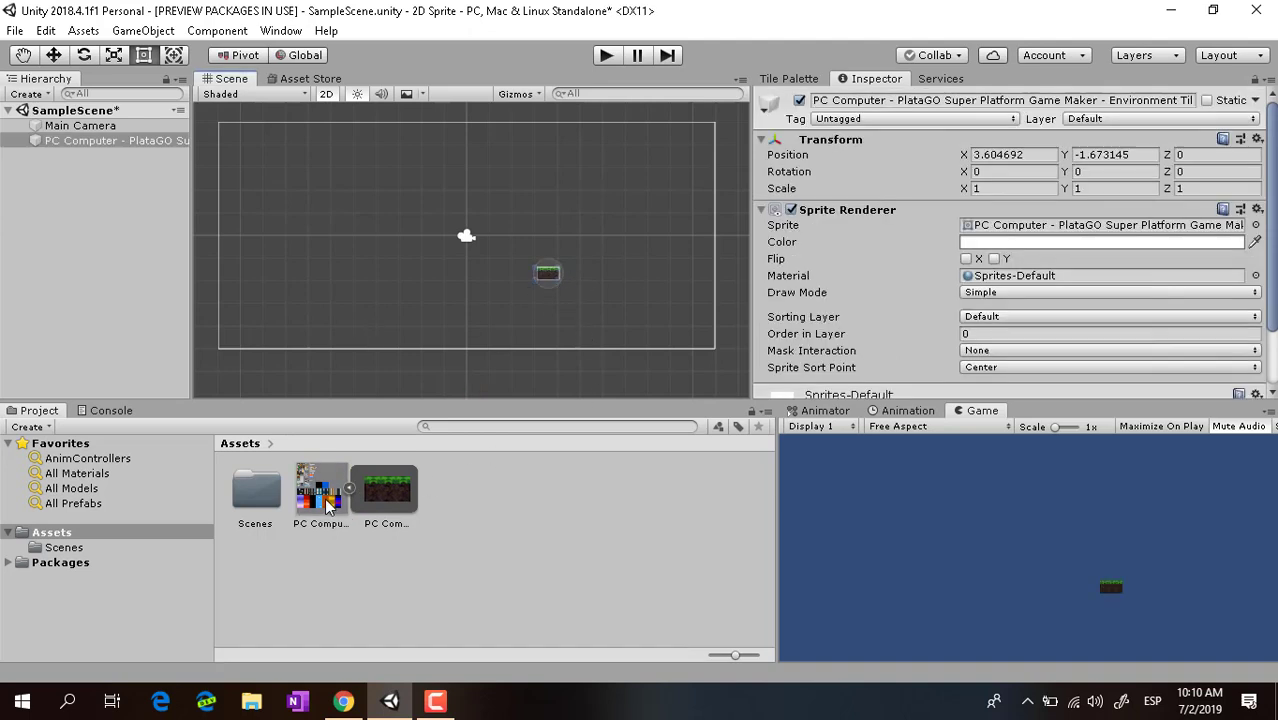
{"action": "key", "text": "ctrl+z"}
- Keep Wrap Mode at Clamp, set Filter Mode to Point (no filter), and apply
{"action": "left_click", "coordinate": [320, 490]}
{"action": "scroll", "coordinate": [1114, 269], "scroll_direction": "down", "scroll_amount": 3}
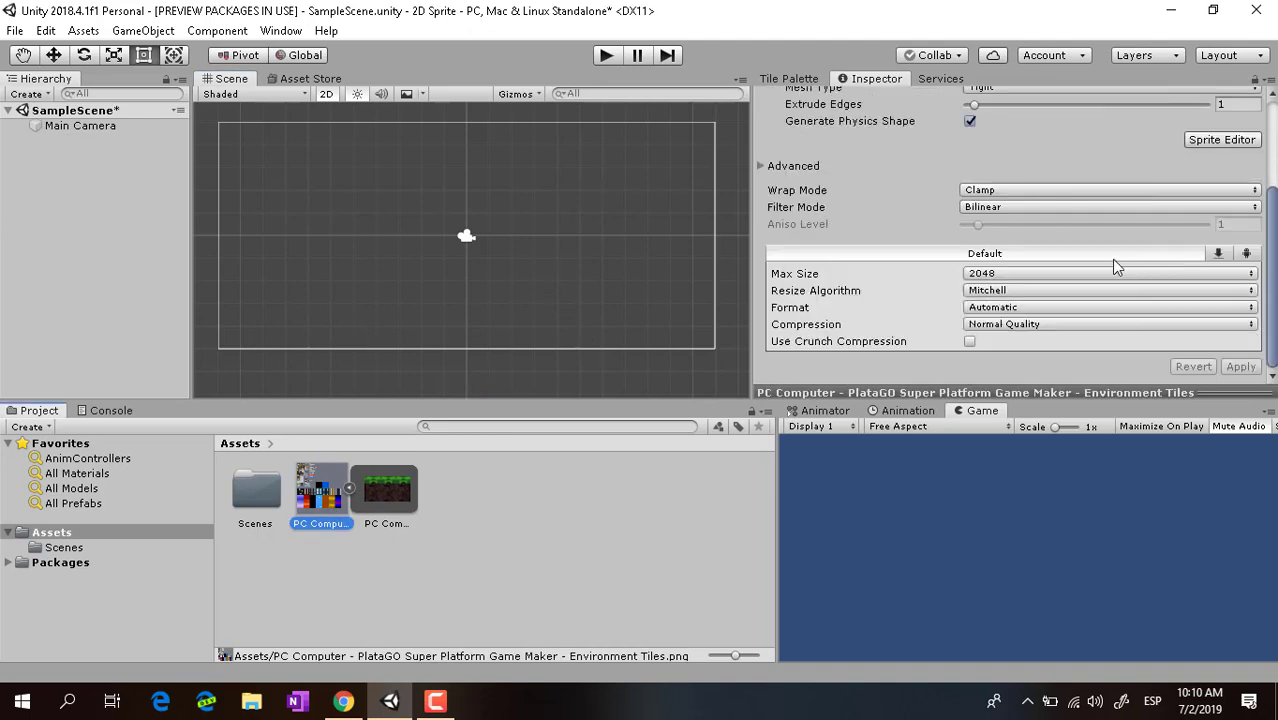
{"action": "left_click", "coordinate": [1041, 192]}
{"action": "left_click", "coordinate": [968, 195]}
{"action": "left_click", "coordinate": [988, 208]}
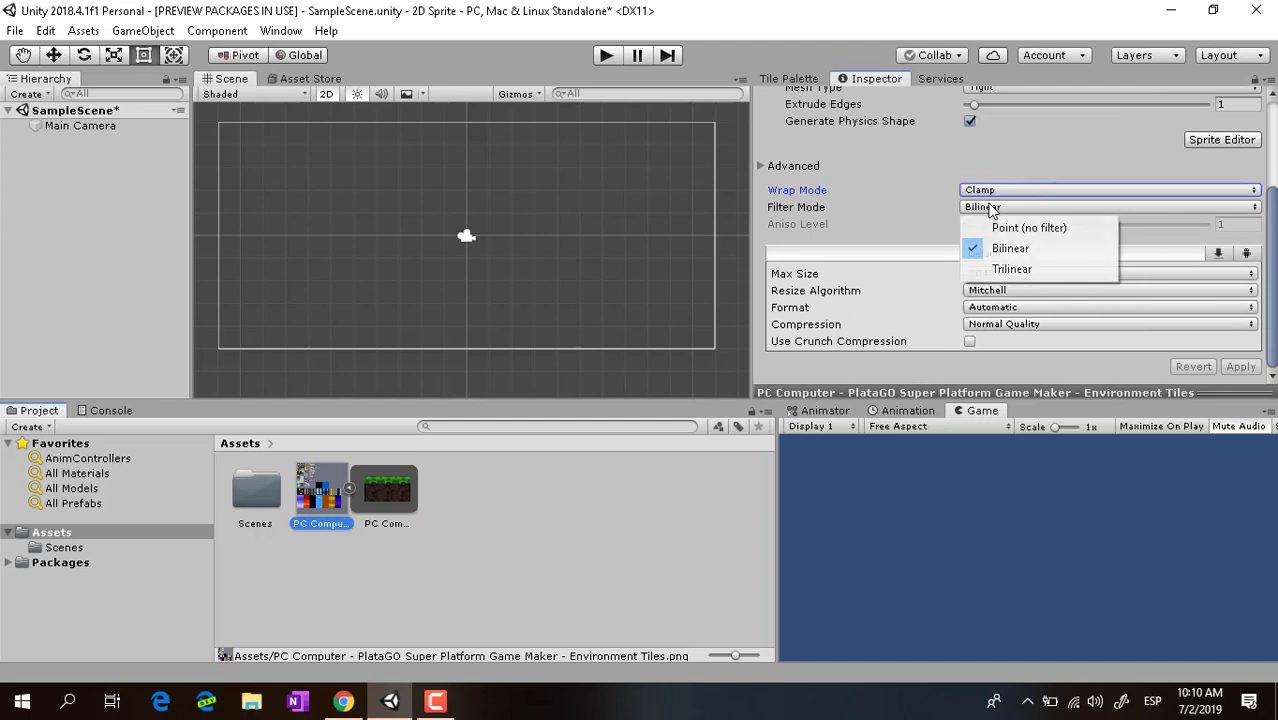
{"action": "left_click", "coordinate": [1022, 230]}
{"action": "left_click", "coordinate": [1240, 367]}
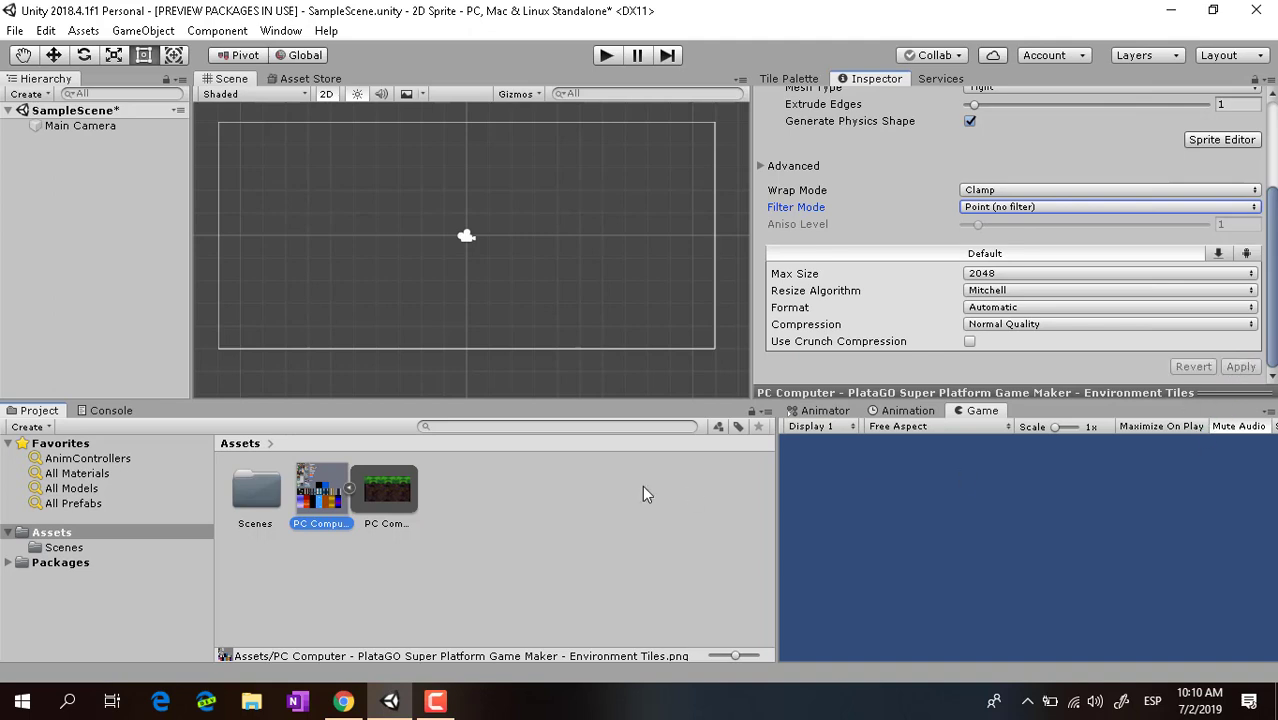
- Create a Strip Sprite Shape Profile in Assets and name it Plat
{"action": "right_click", "coordinate": [466, 475]}
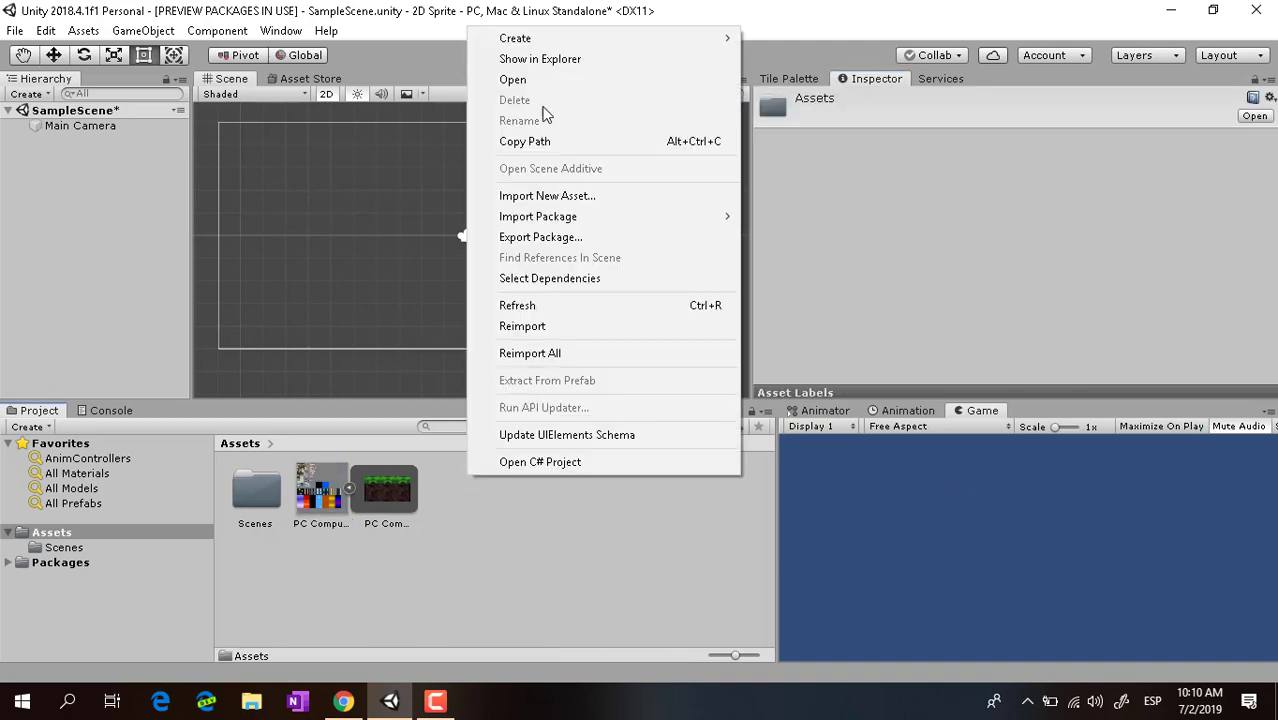
{"action": "mouse_move", "coordinate": [593, 37]}
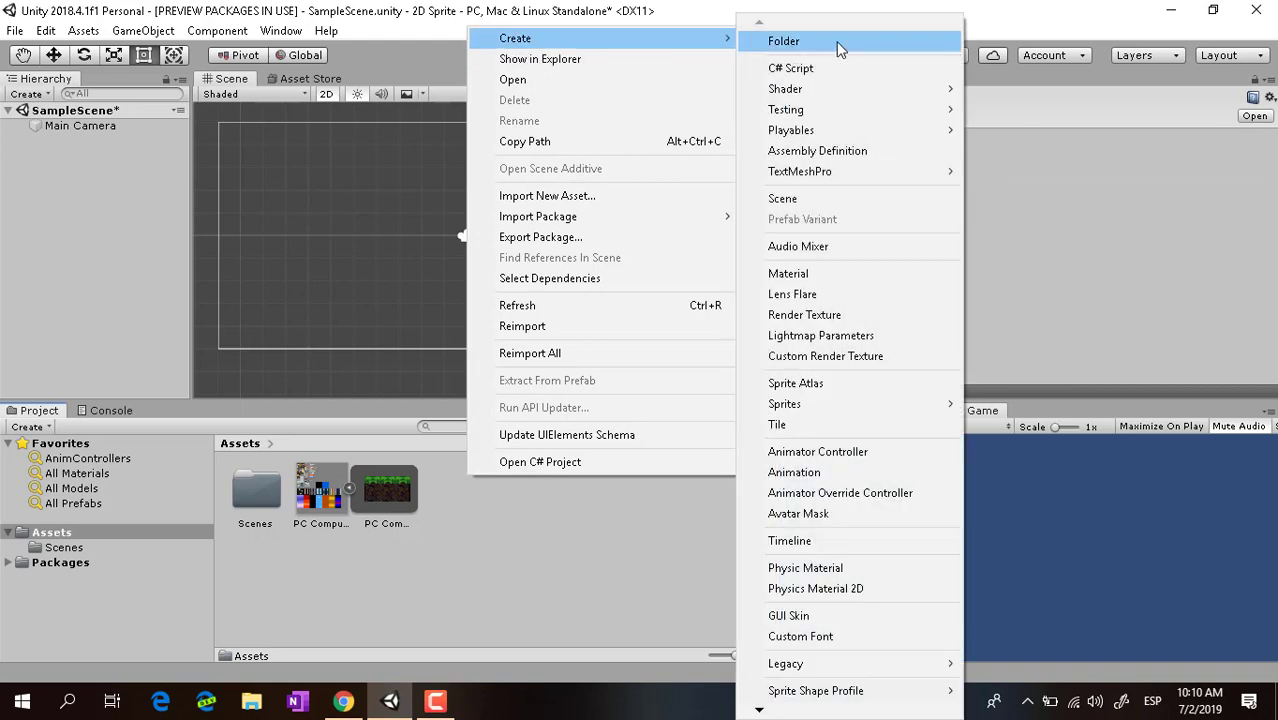
{"action": "mouse_move", "coordinate": [883, 700]}
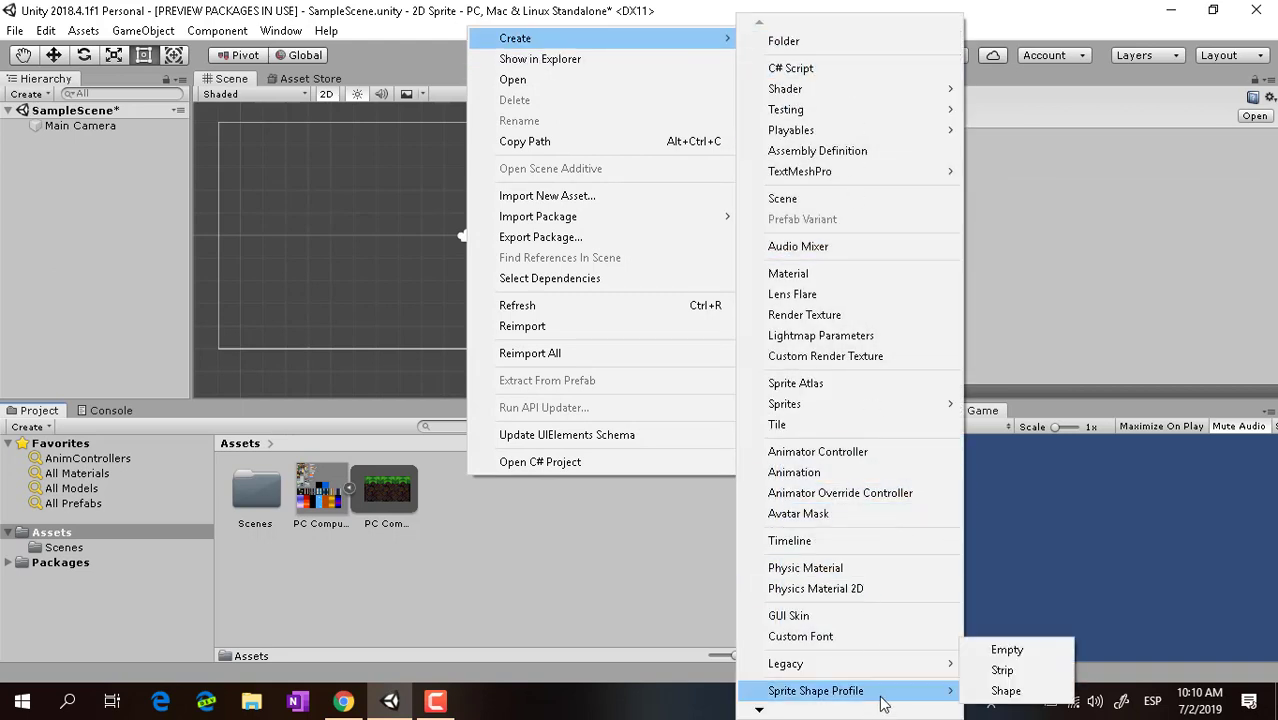
{"action": "left_click", "coordinate": [1020, 676]}
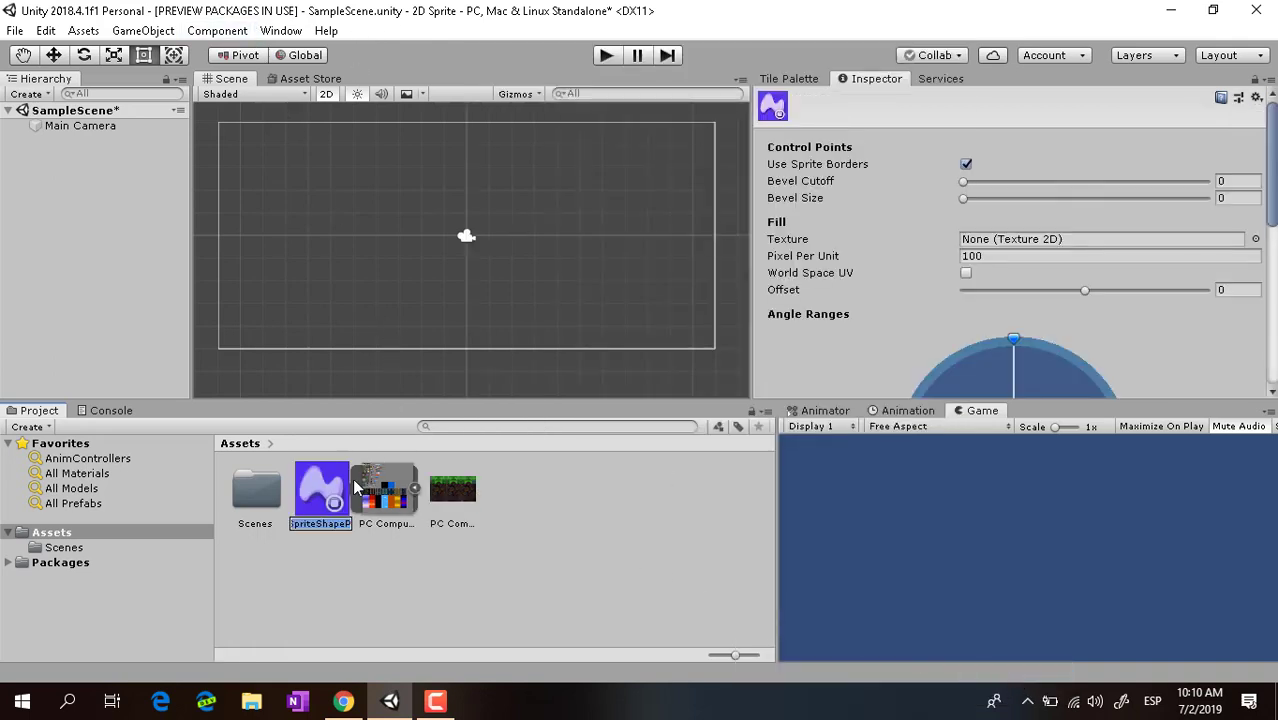
{"action": "type", "text": "Pl"}
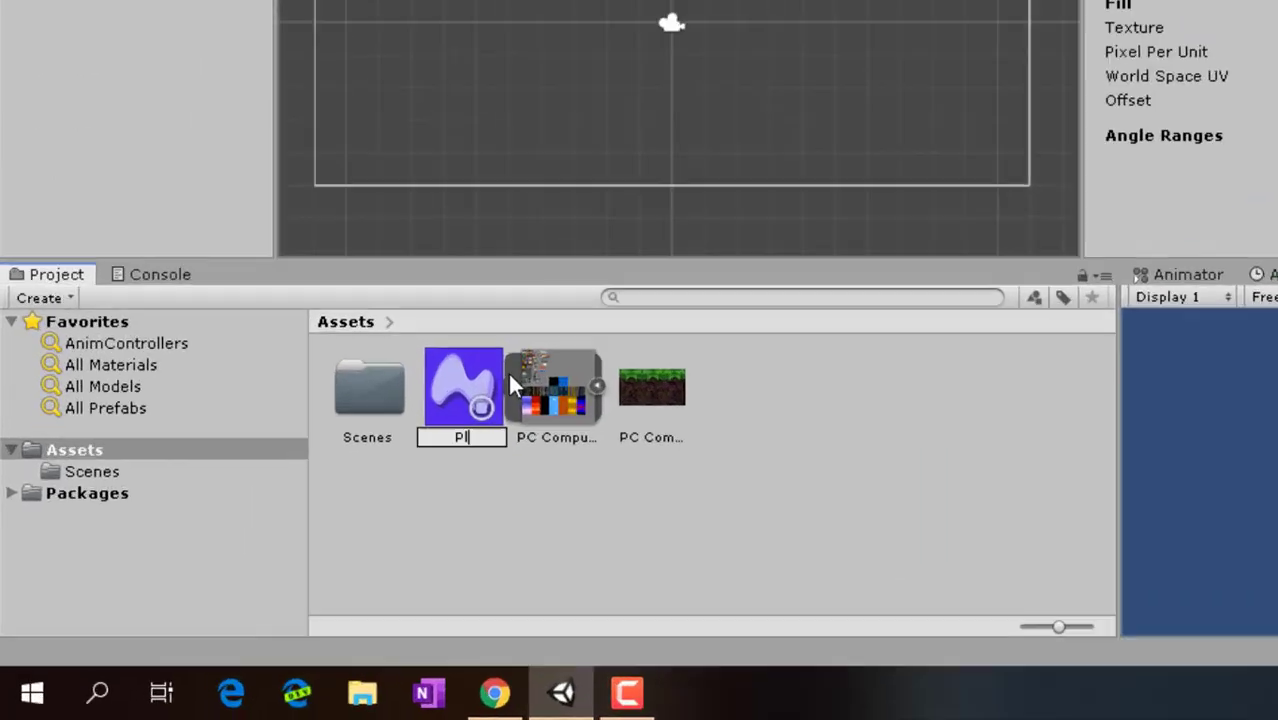
{"action": "type", "text": "at"}
{"action": "key", "text": "Return"}
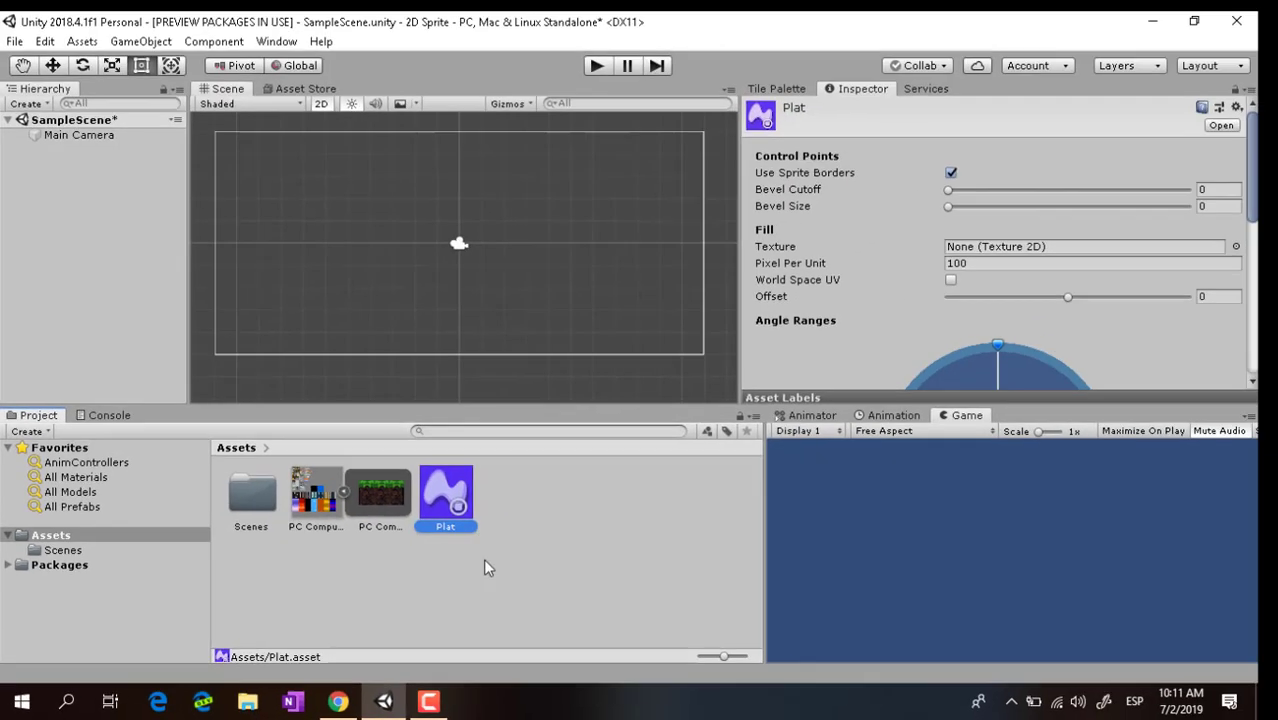
- Expand the sprite sheet and drag the grass sprite onto Plat's angle range
{"action": "left_click", "coordinate": [343, 495]}
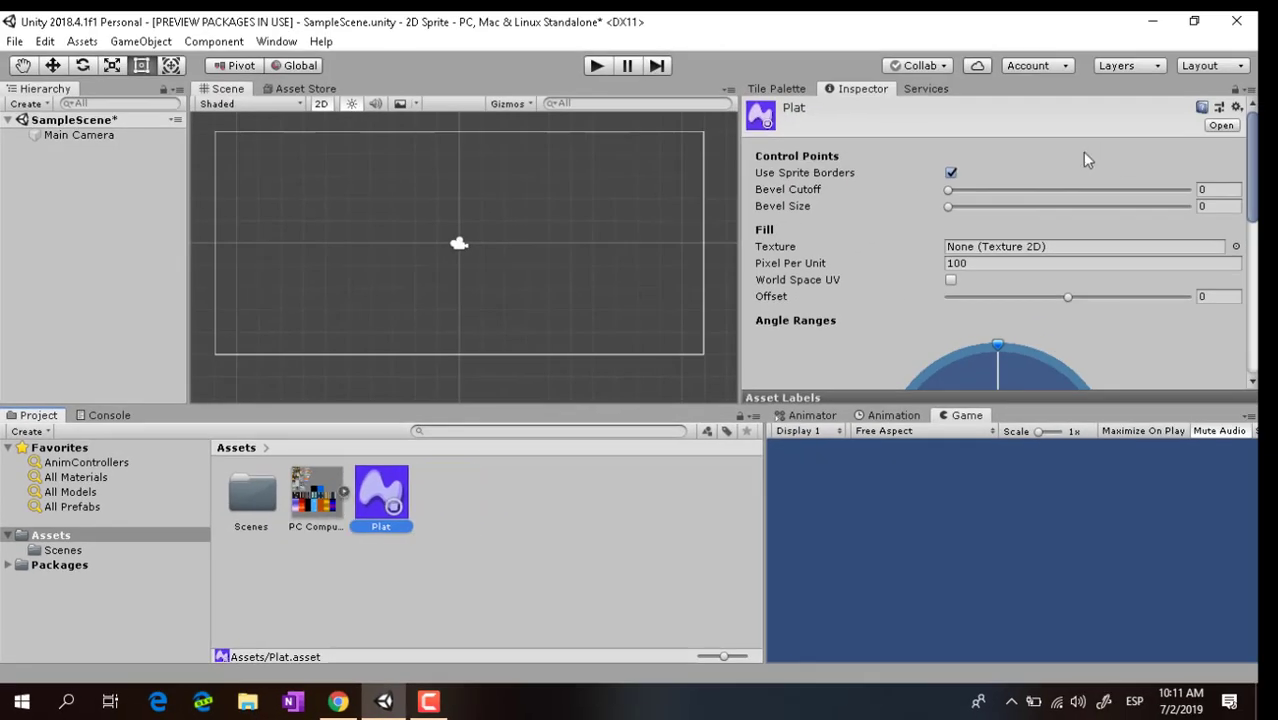
{"action": "scroll", "coordinate": [950, 300], "scroll_direction": "down", "scroll_amount": 5}
{"action": "scroll", "coordinate": [921, 260], "scroll_direction": "down", "scroll_amount": 2}
{"action": "scroll", "coordinate": [907, 285], "scroll_direction": "down", "scroll_amount": 2}
{"action": "scroll", "coordinate": [810, 335], "scroll_direction": "up", "scroll_amount": 2}
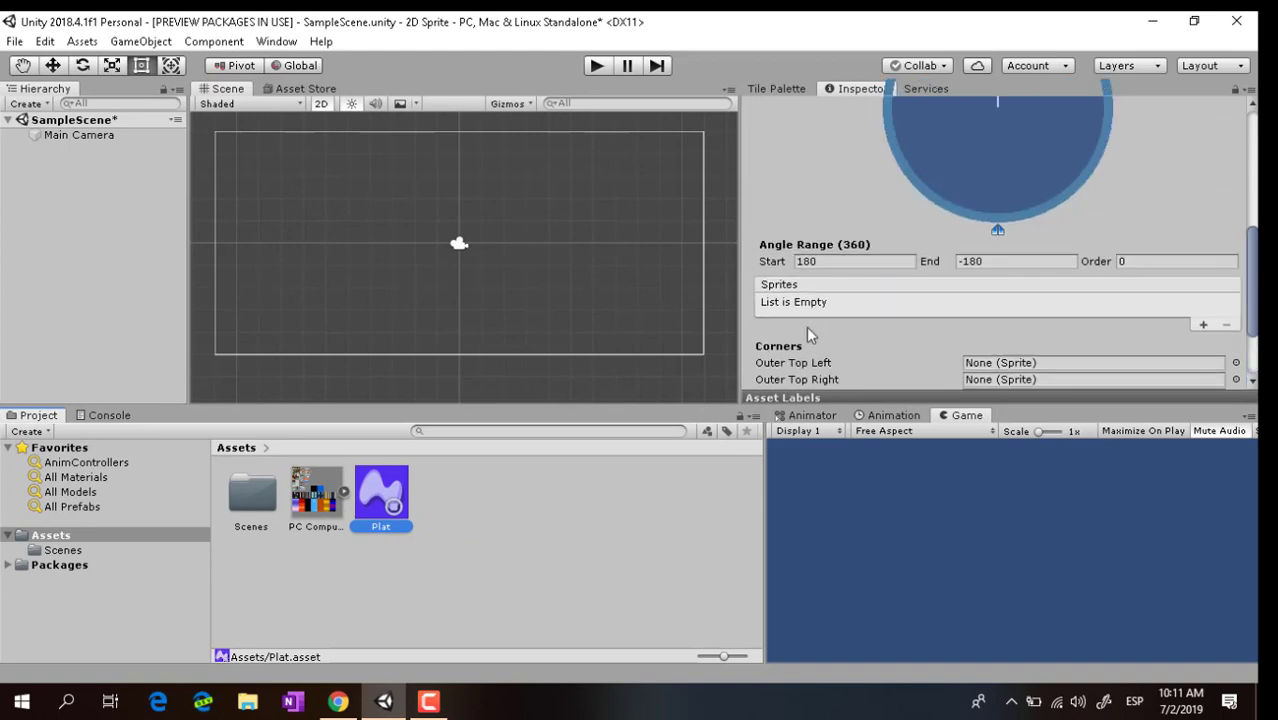
{"action": "scroll", "coordinate": [806, 326], "scroll_direction": "up", "scroll_amount": 3}
{"action": "scroll", "coordinate": [805, 314], "scroll_direction": "down", "scroll_amount": 1}
{"action": "left_click", "coordinate": [343, 492]}
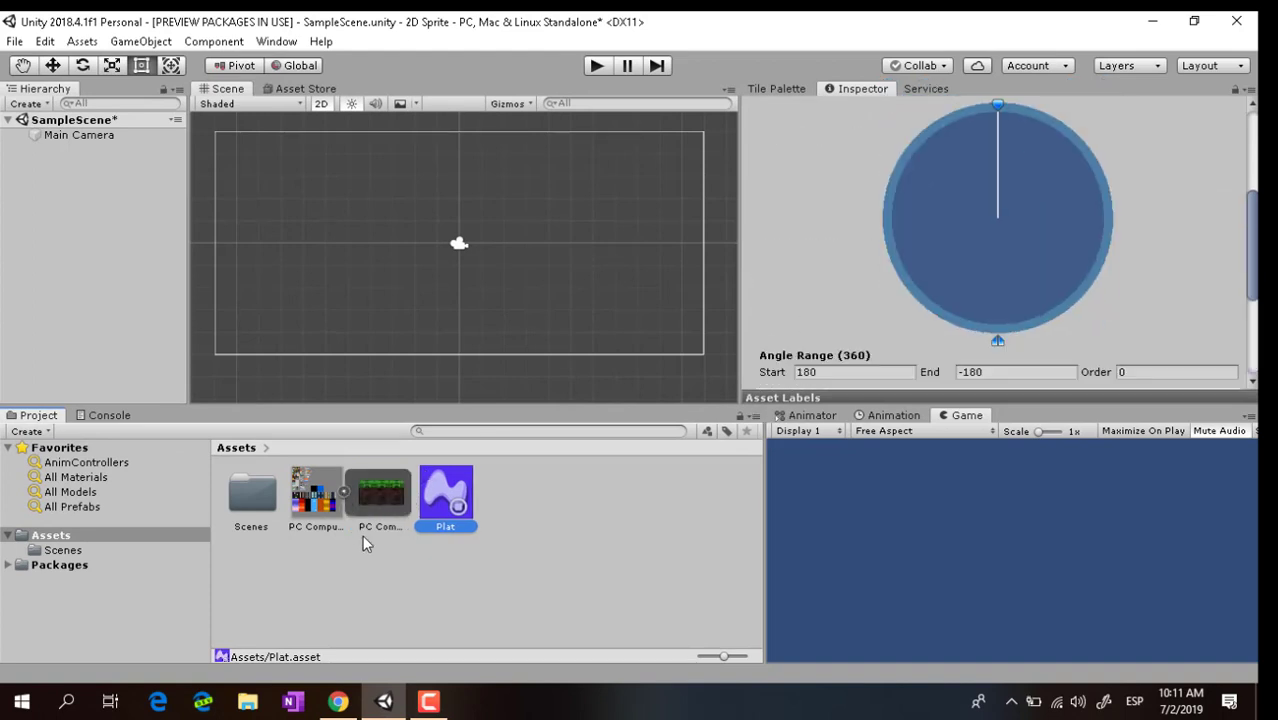
{"action": "mouse_move", "coordinate": [381, 498]}
{"action": "left_mouse_down"}
{"action": "mouse_move", "coordinate": [1006, 317]}
{"action": "mouse_move", "coordinate": [985, 328]}
{"action": "left_mouse_up"}
- Add a Sprites slot holding Environment Tiles_0 and adjust the 360° angle range handle
{"action": "scroll", "coordinate": [879, 310], "scroll_direction": "down", "scroll_amount": 3}
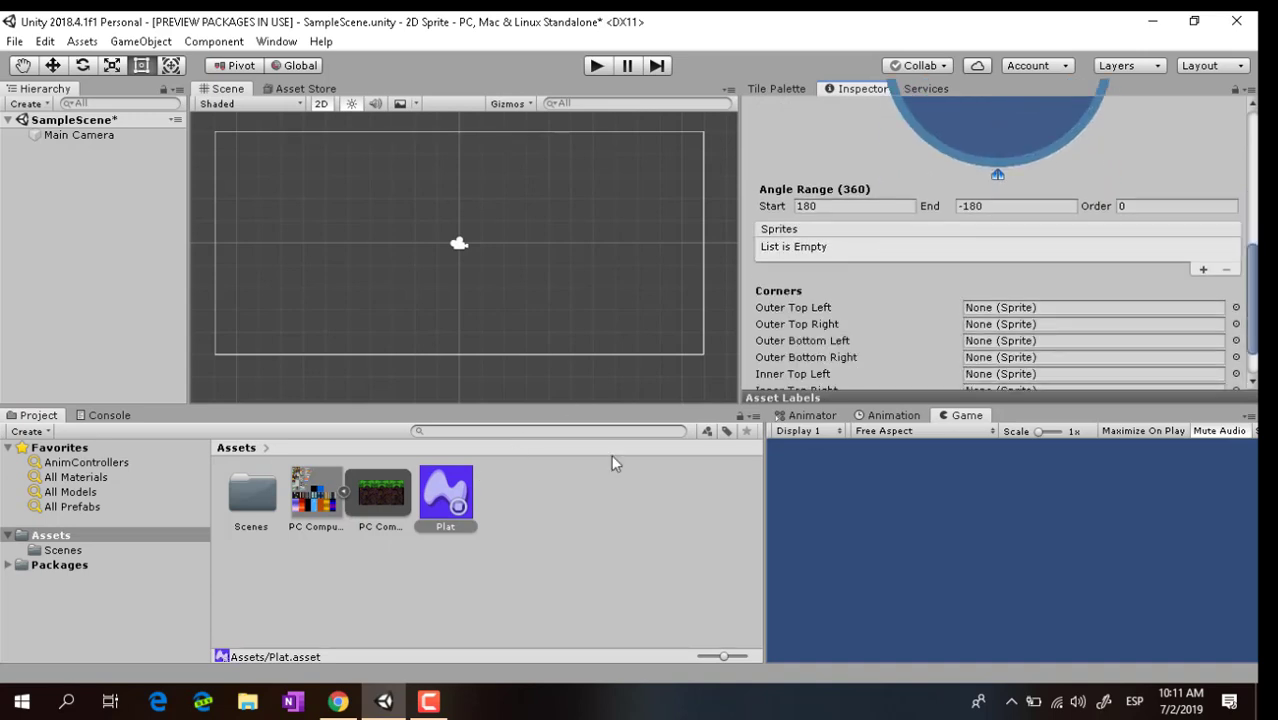
{"action": "left_click", "coordinate": [1203, 270]}
{"action": "left_click_drag", "start_coordinate": [407, 514], "coordinate": [812, 252]}
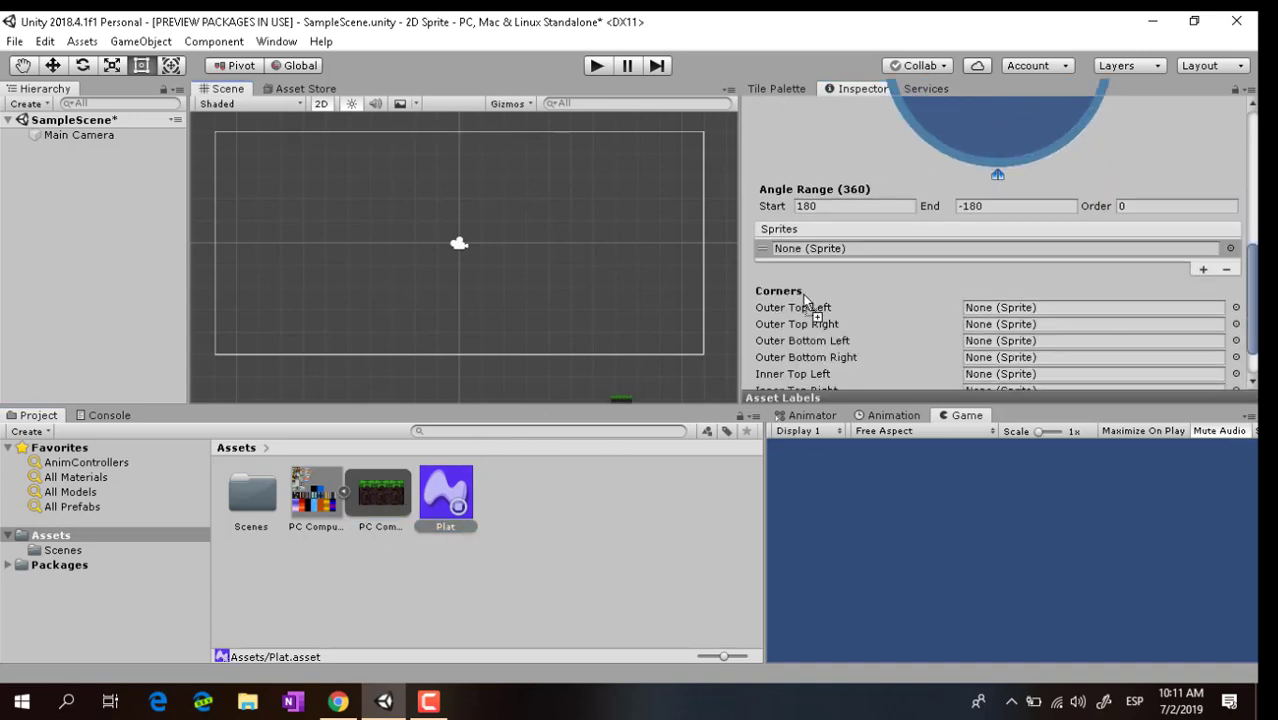
{"action": "scroll", "coordinate": [932, 300], "scroll_direction": "up", "scroll_amount": 5}
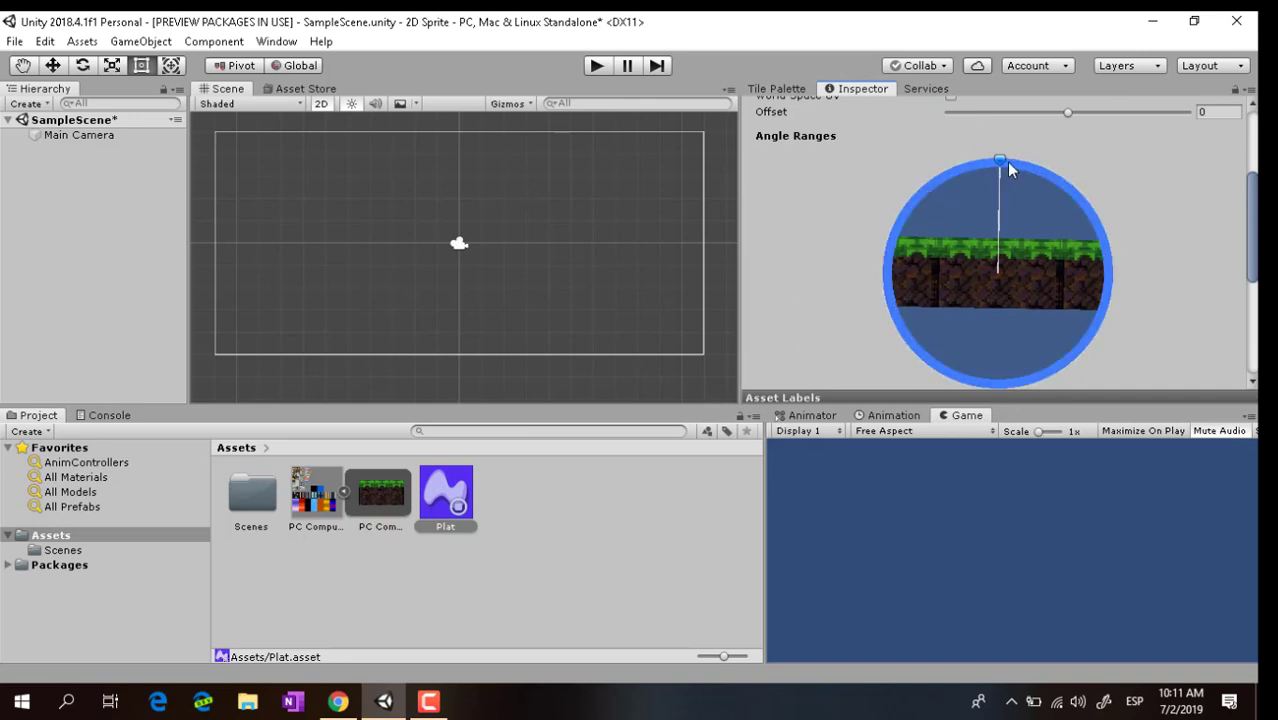
{"action": "left_click_drag", "start_coordinate": [1002, 159], "coordinate": [990, 181]}
{"action": "scroll", "coordinate": [870, 237], "scroll_direction": "up", "scroll_amount": 5}
{"action": "scroll", "coordinate": [866, 232], "scroll_direction": "down", "scroll_amount": 5}
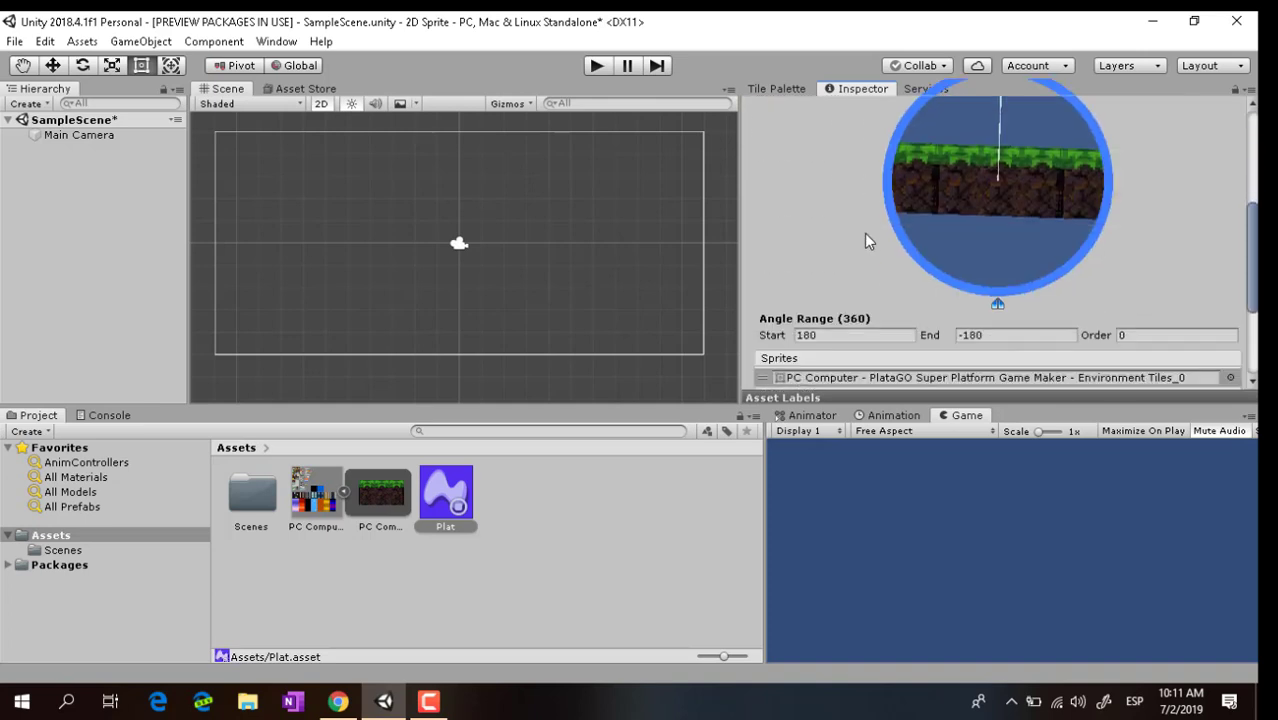
{"action": "scroll", "coordinate": [856, 235], "scroll_direction": "down", "scroll_amount": 3}
{"action": "scroll", "coordinate": [840, 238], "scroll_direction": "up", "scroll_amount": 1}
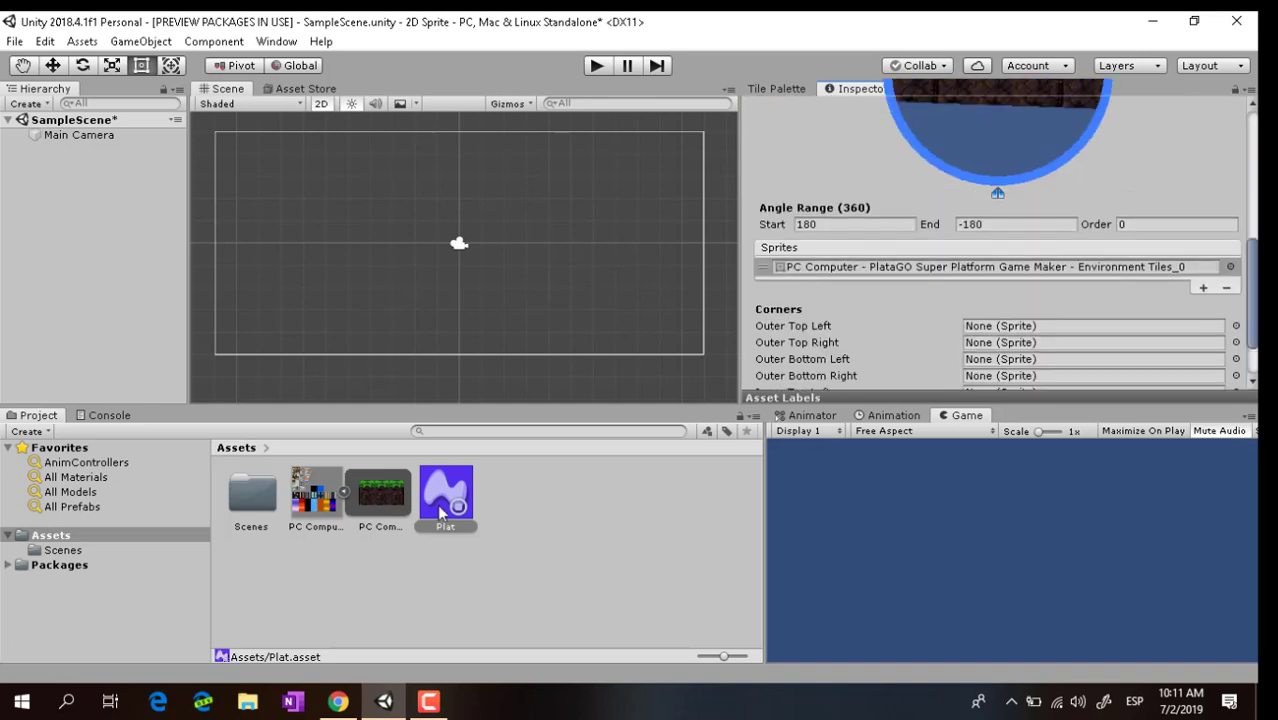
- Drag Plat into the scene as a New SpriteShapeController and turn on Edit Spline
{"action": "left_click_drag", "start_coordinate": [443, 513], "coordinate": [447, 285]}
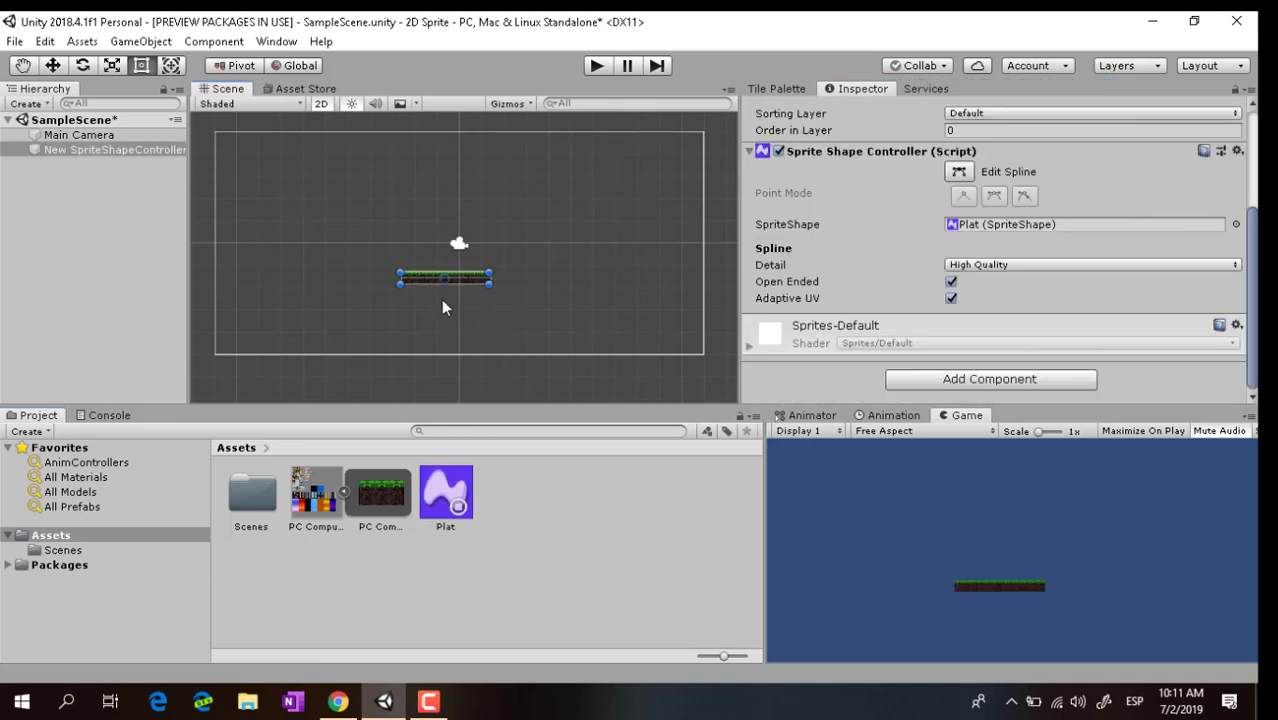
{"action": "scroll", "coordinate": [443, 307], "scroll_direction": "up", "scroll_amount": 2}
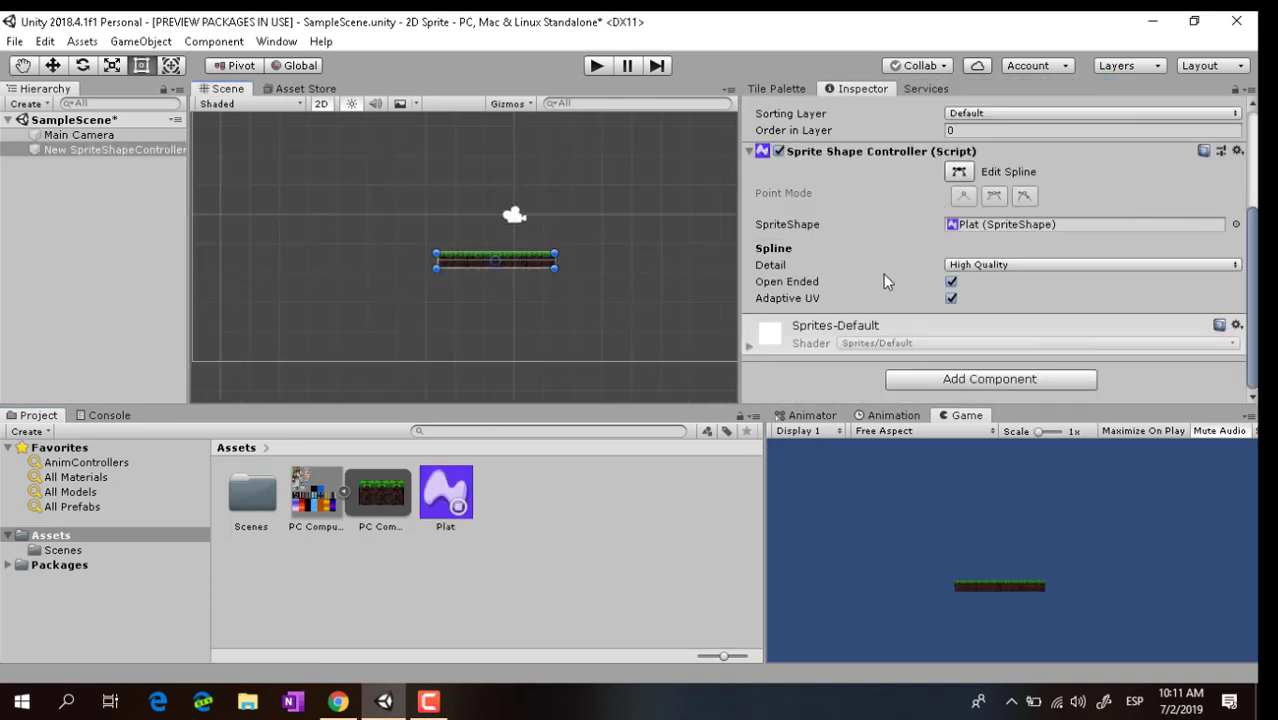
{"action": "scroll", "coordinate": [883, 273], "scroll_direction": "up", "scroll_amount": 3}
{"action": "scroll", "coordinate": [855, 311], "scroll_direction": "up", "scroll_amount": 2}
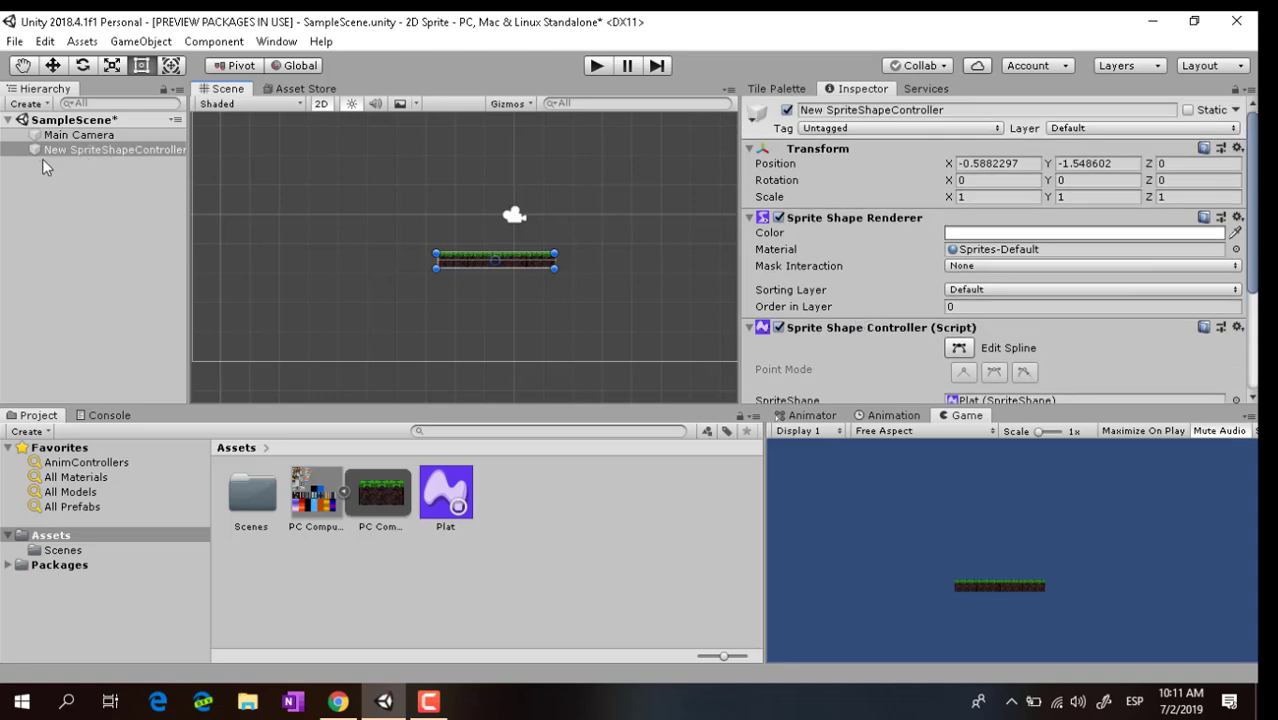
{"action": "scroll", "coordinate": [855, 220], "scroll_direction": "down", "scroll_amount": 2}
{"action": "scroll", "coordinate": [869, 259], "scroll_direction": "down", "scroll_amount": 2}
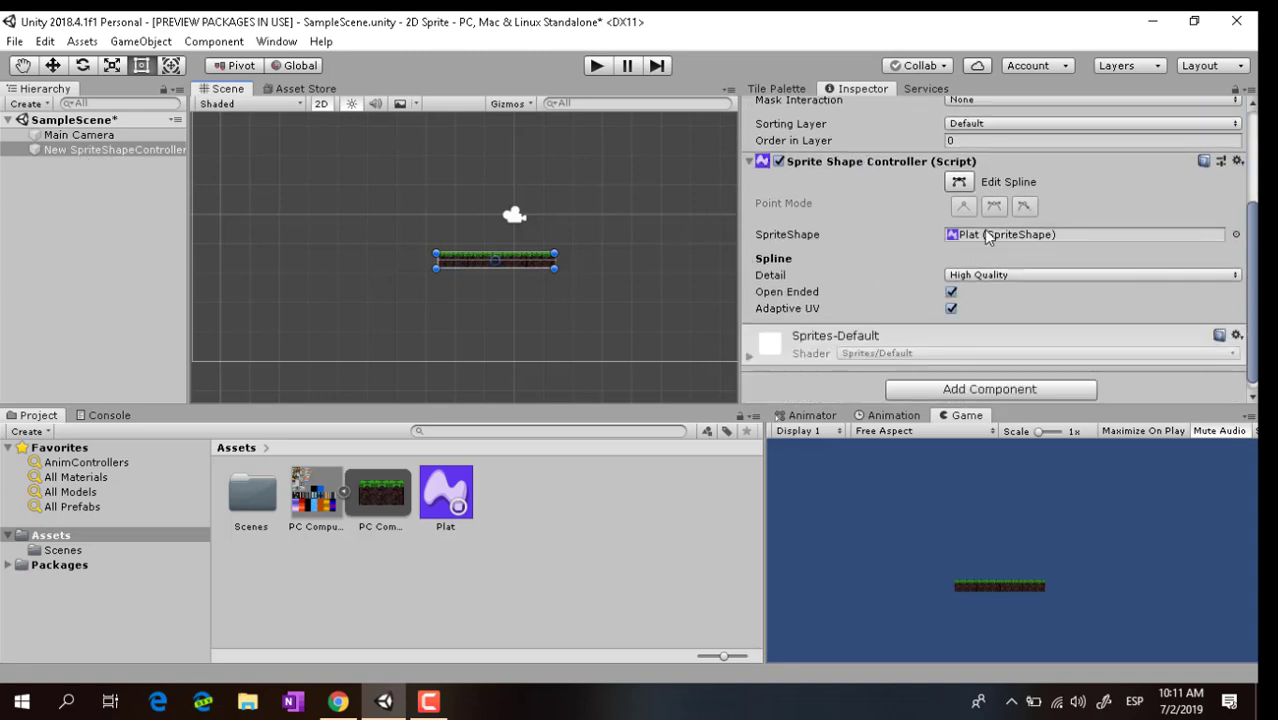
{"action": "left_click", "coordinate": [959, 182]}
{"action": "scroll", "coordinate": [432, 278], "scroll_direction": "up", "scroll_amount": 1}
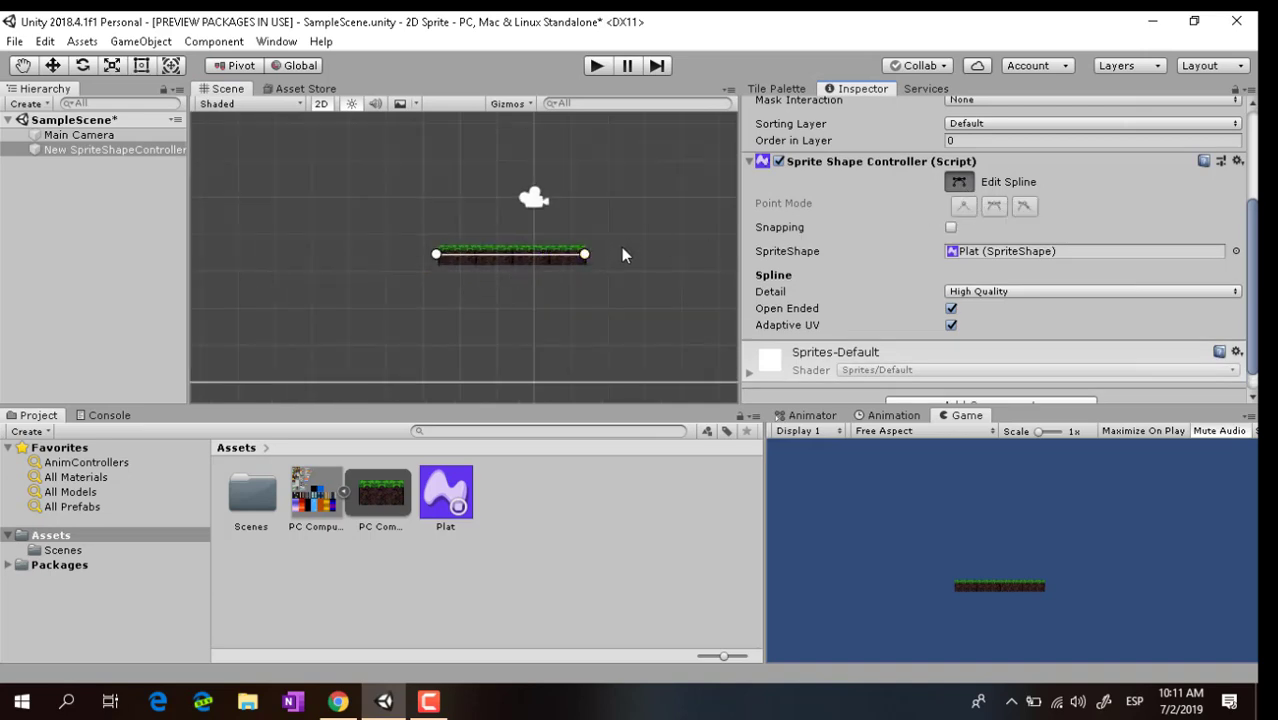
- Drag the spline's ends and middle to stretch the platform and bend it into a peak
{"action": "mouse_move", "coordinate": [586, 253]}
{"action": "left_mouse_down"}
{"action": "mouse_move", "coordinate": [675, 245]}
{"action": "mouse_move", "coordinate": [534, 127]}
{"action": "left_mouse_up"}
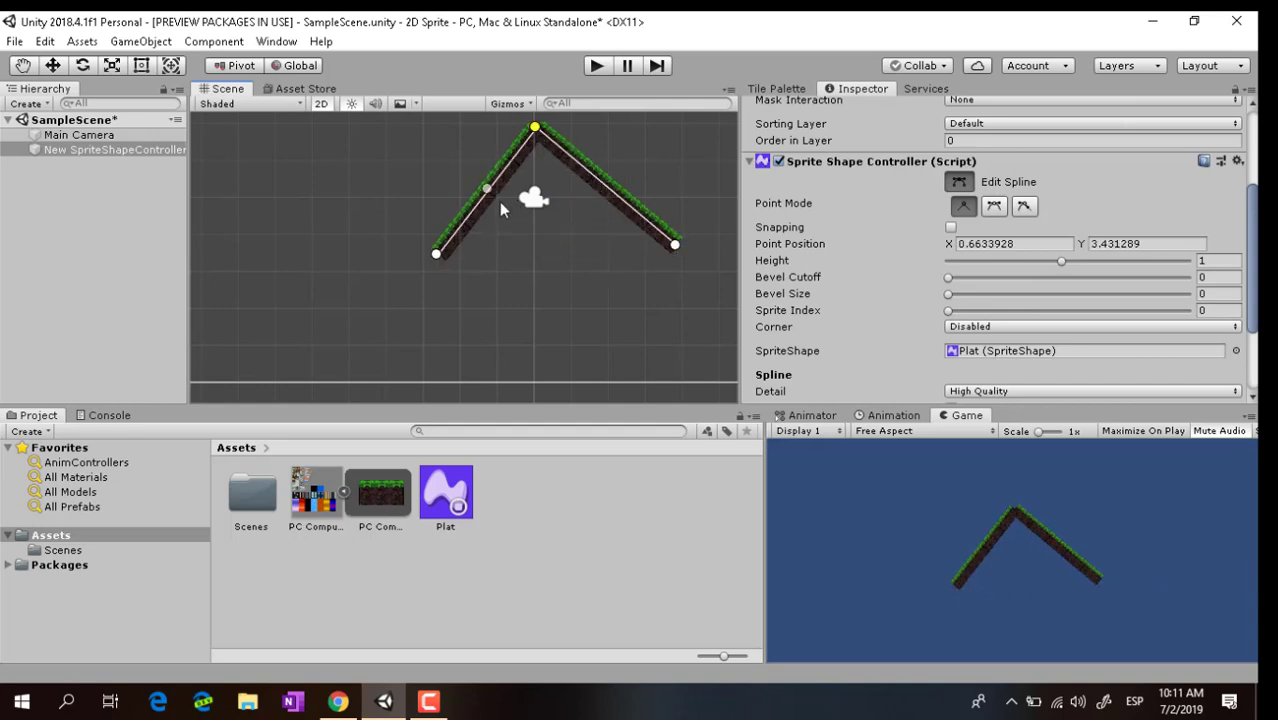
{"action": "mouse_move", "coordinate": [494, 198]}
{"action": "left_mouse_down"}
{"action": "mouse_move", "coordinate": [432, 204]}
{"action": "mouse_move", "coordinate": [408, 171]}
{"action": "left_mouse_up"}
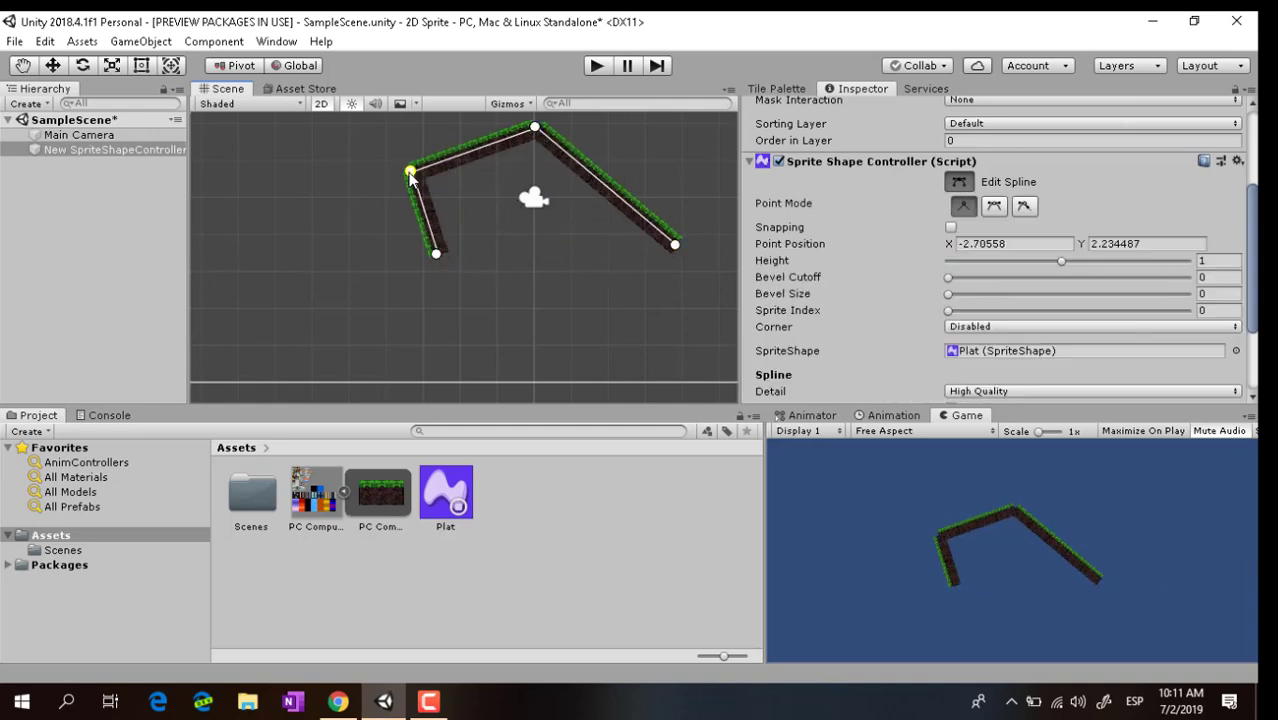
{"action": "left_click_drag", "start_coordinate": [436, 253], "coordinate": [258, 305]}
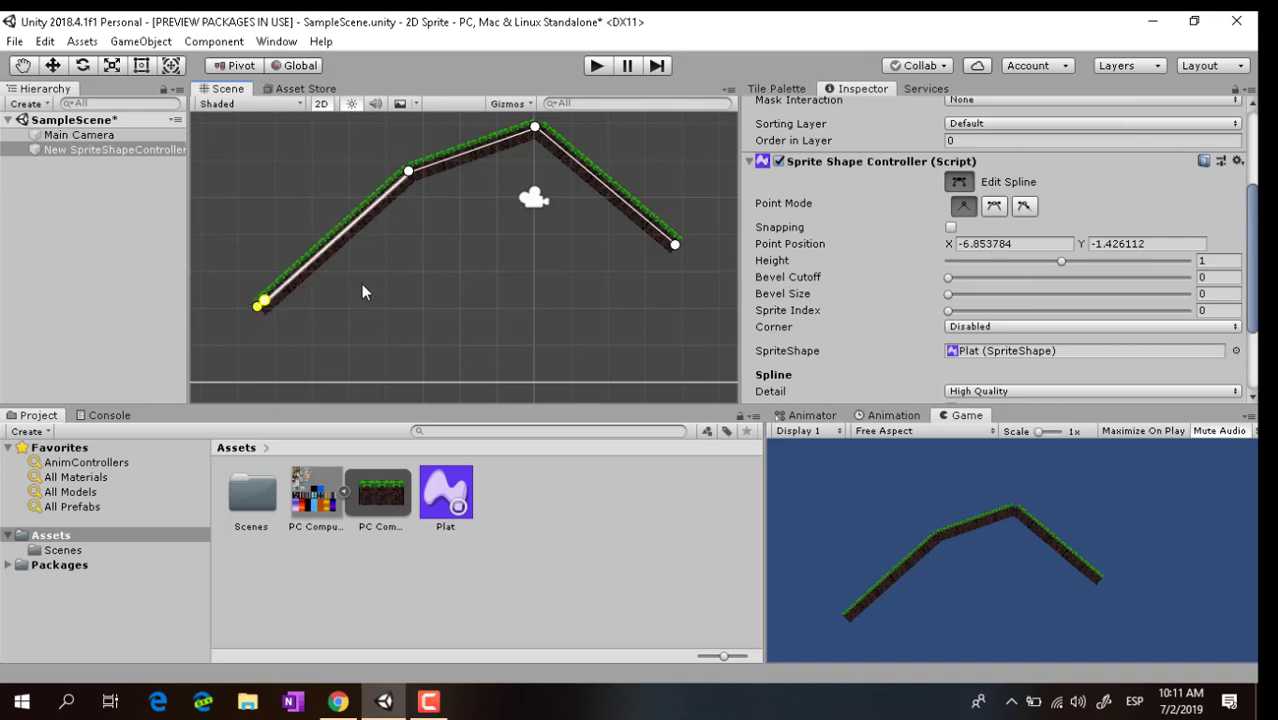
{"action": "left_click_drag", "start_coordinate": [676, 248], "coordinate": [721, 228]}
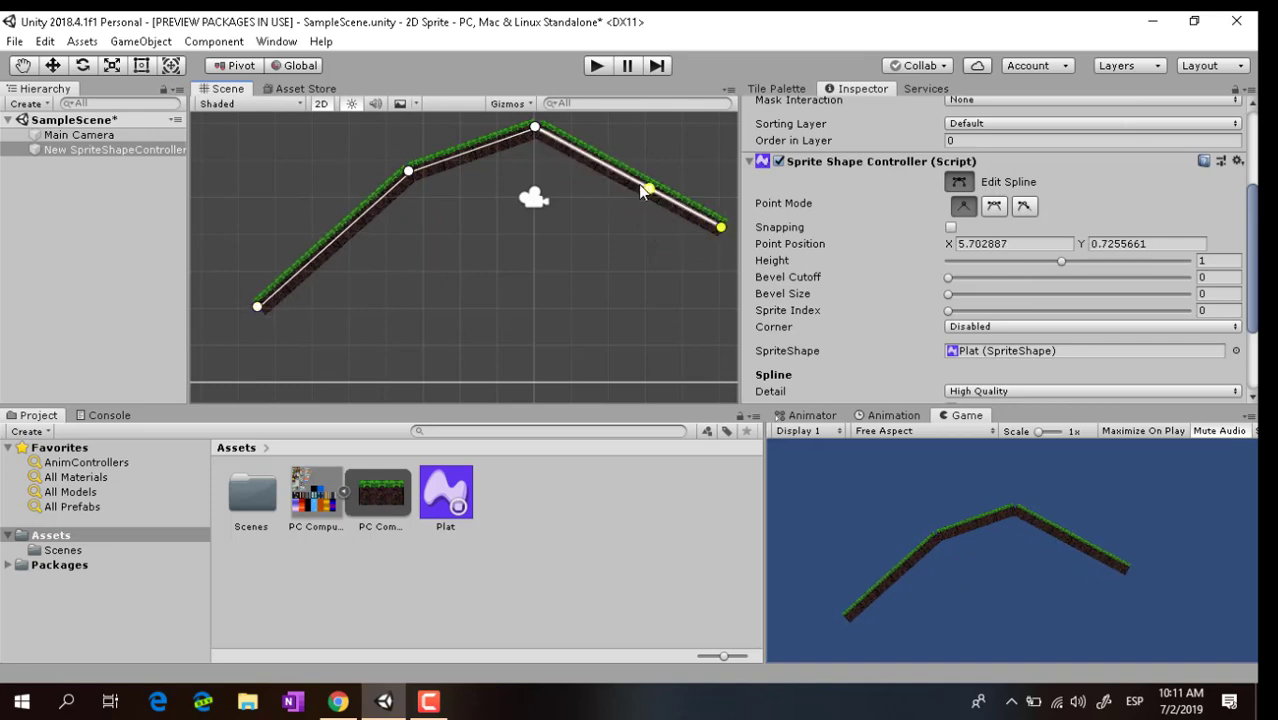
{"action": "left_click_drag", "start_coordinate": [642, 186], "coordinate": [597, 240]}
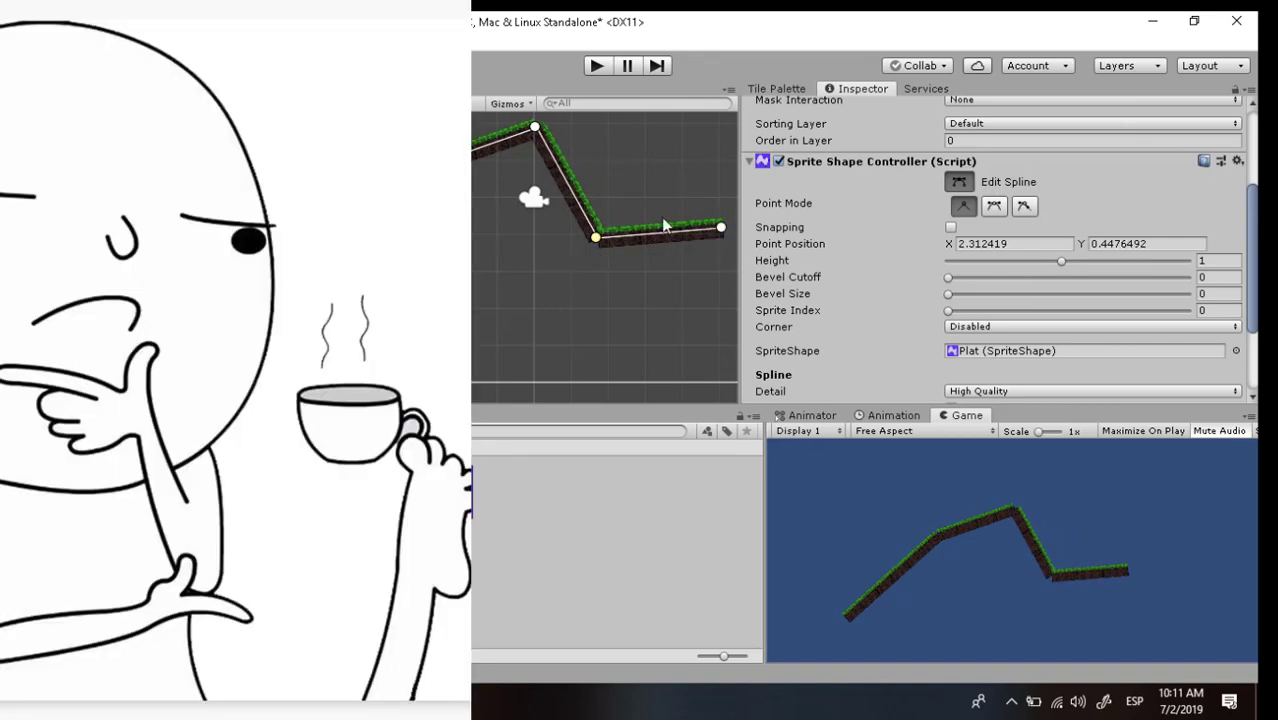
- Undo the spline bends to restore a straight two-point platform
{"action": "key", "text": "ctrl+z"}
{"action": "key", "text": "ctrl+z"}
{"action": "key", "text": "ctrl+z"}
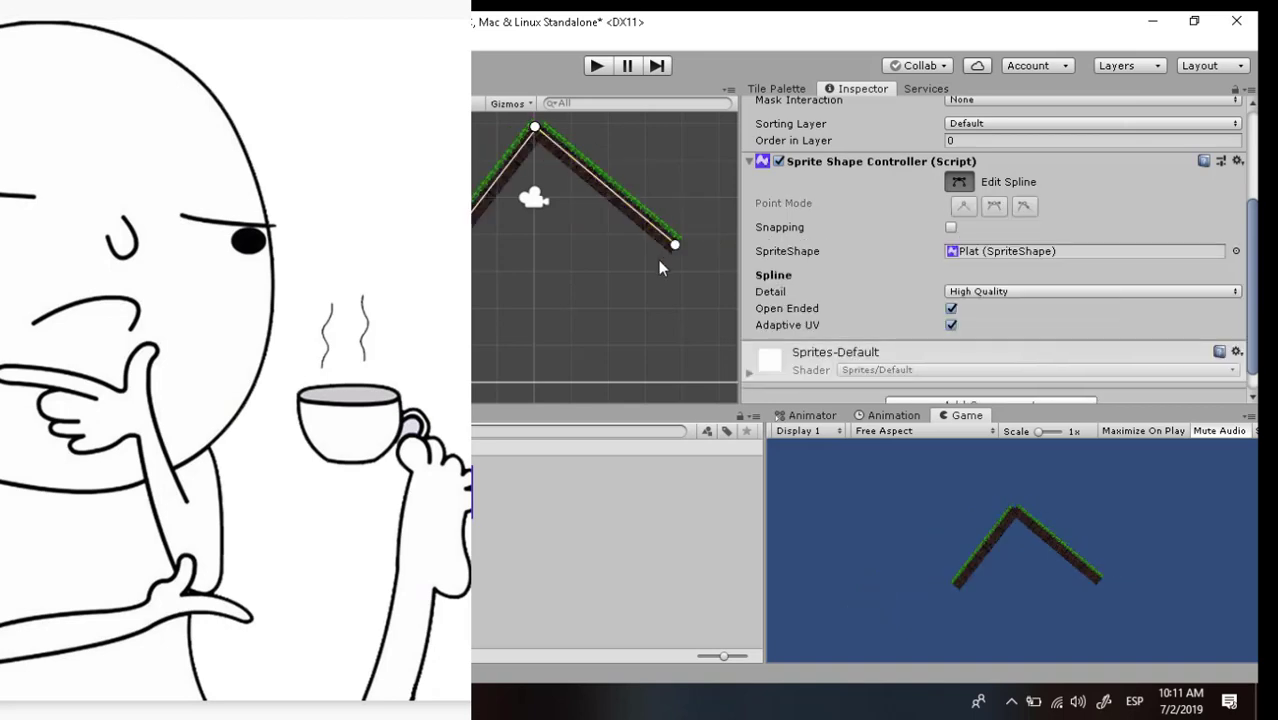
{"action": "key", "text": "ctrl+z"}
{"action": "key", "text": "ctrl+z"}
{"action": "scroll", "coordinate": [833, 261], "scroll_direction": "up", "scroll_amount": 5}
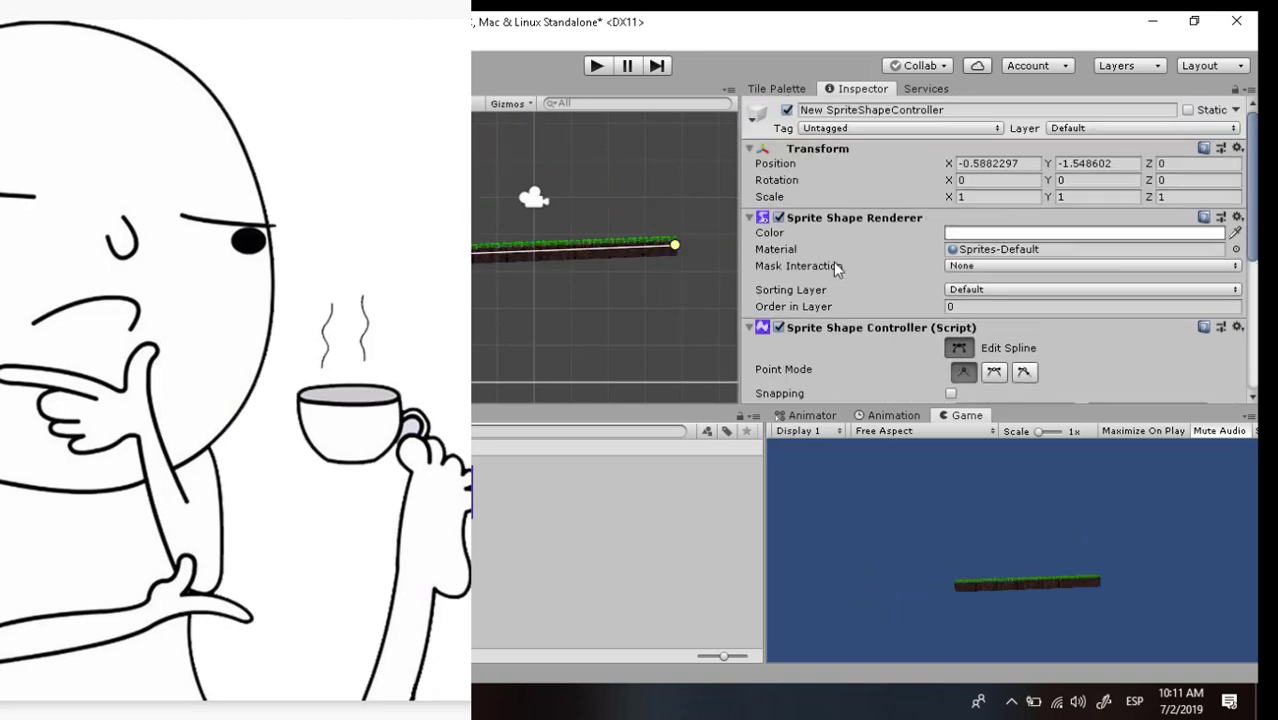
- Set the platform's Transform Scale to 3 on X, Y and Z
{"action": "left_click", "coordinate": [1018, 197]}
{"action": "type", "text": "3"}
{"action": "left_click", "coordinate": [1099, 196]}
{"action": "type", "text": "3"}
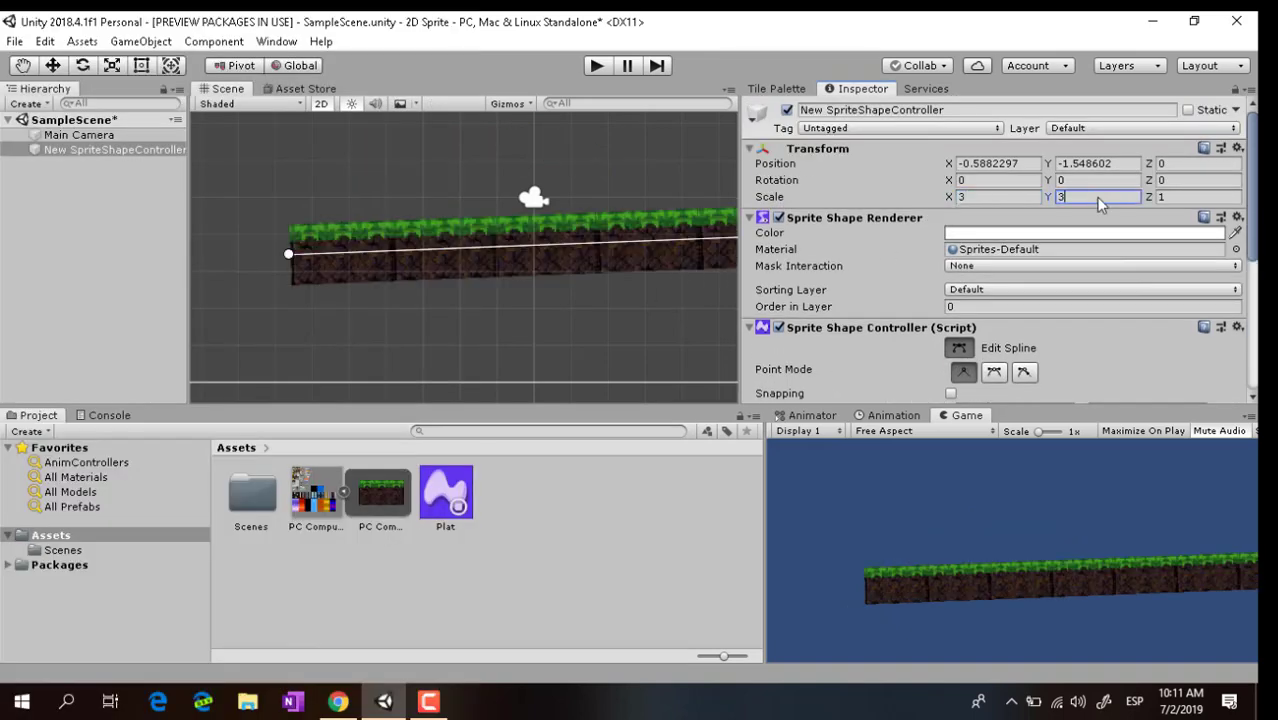
{"action": "left_click", "coordinate": [1182, 196]}
{"action": "type", "text": "3"}
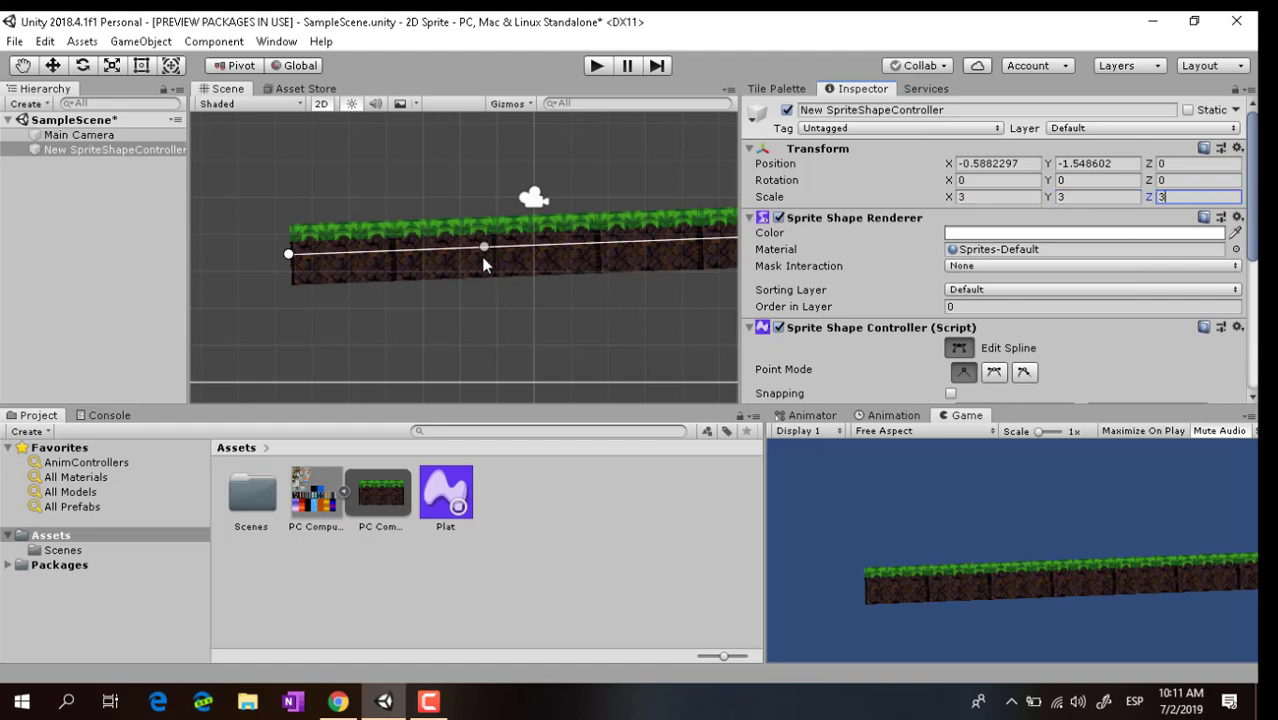
- Add and then delete a corner spline point, and pull the right endpoint inward to about 0.93 height
{"action": "scroll", "coordinate": [484, 264], "scroll_direction": "down", "scroll_amount": 2}
{"action": "middle_click_drag", "start_coordinate": [526, 249], "coordinate": [429, 291]}
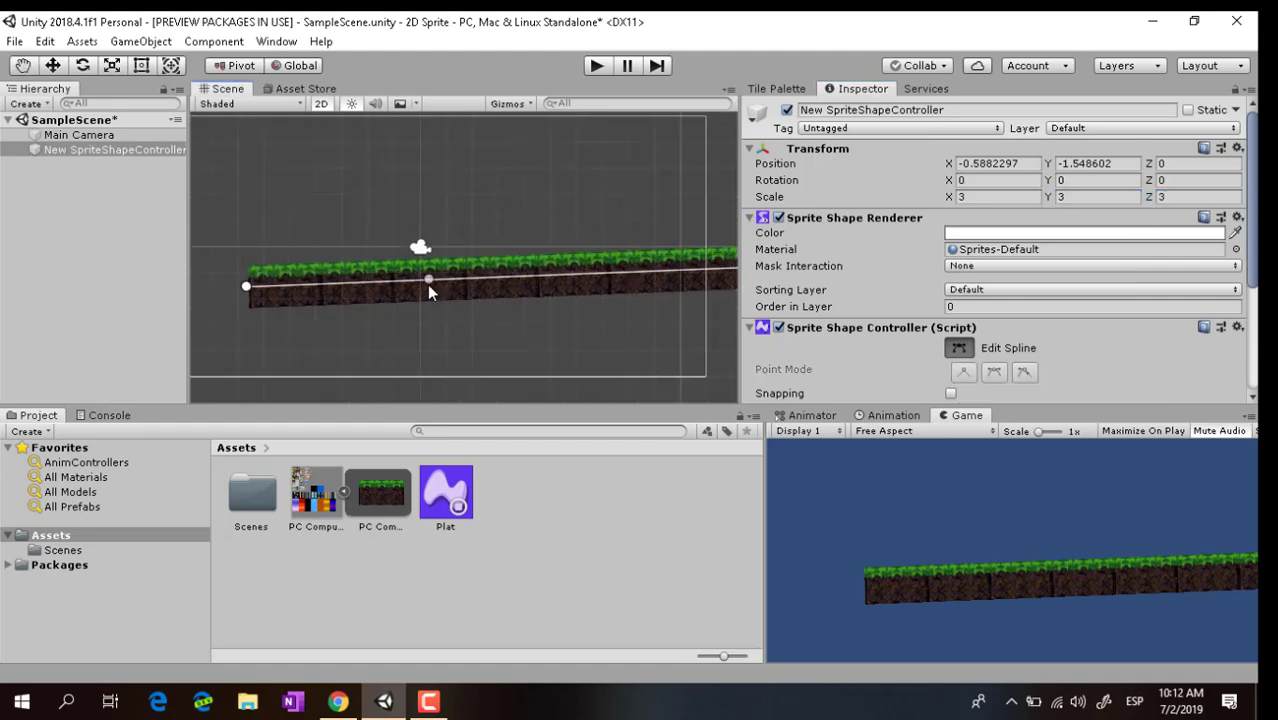
{"action": "left_click_drag", "start_coordinate": [418, 283], "coordinate": [328, 158]}
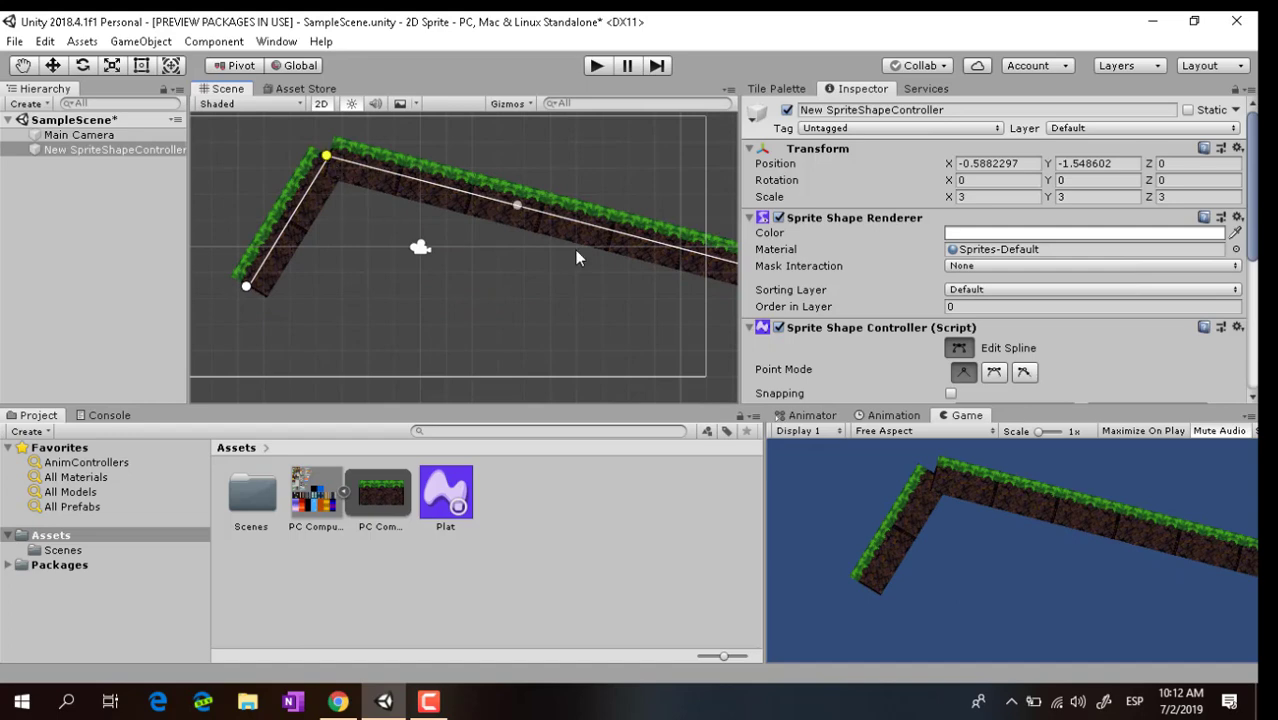
{"action": "key", "text": "Delete"}
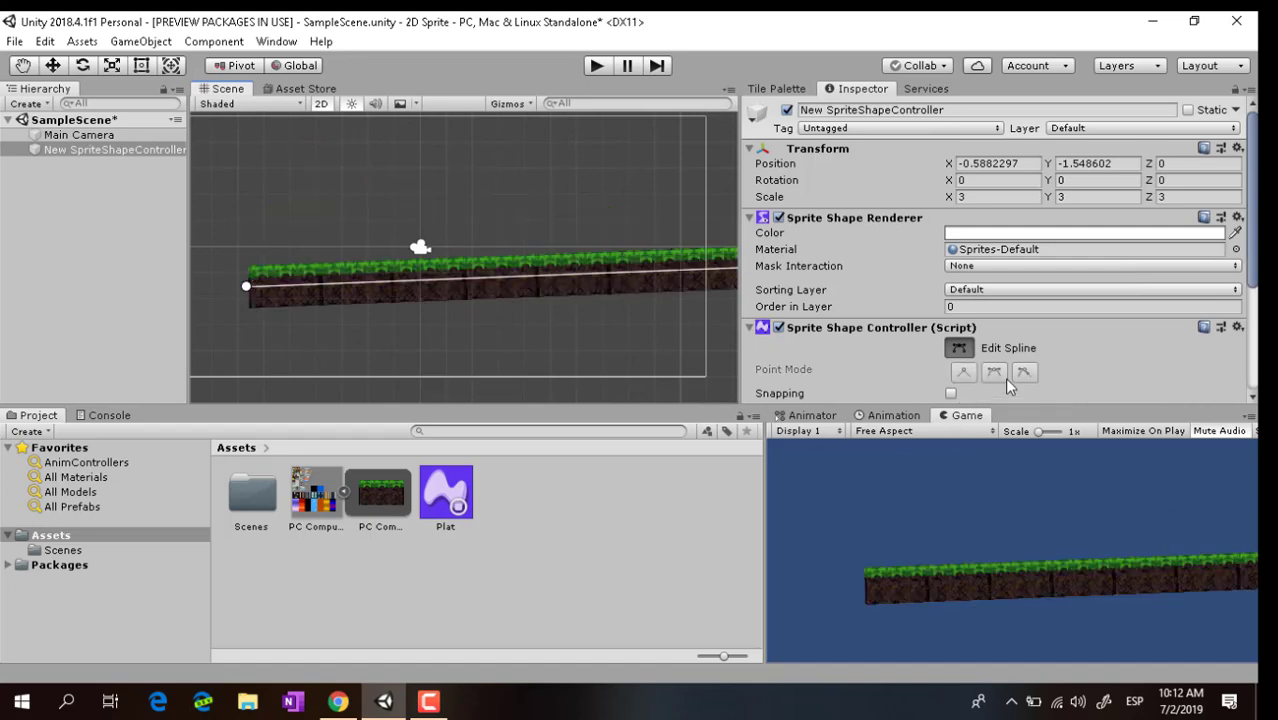
{"action": "scroll", "coordinate": [1008, 386], "scroll_direction": "down", "scroll_amount": 3}
{"action": "scroll", "coordinate": [620, 300], "scroll_direction": "down", "scroll_amount": 1}
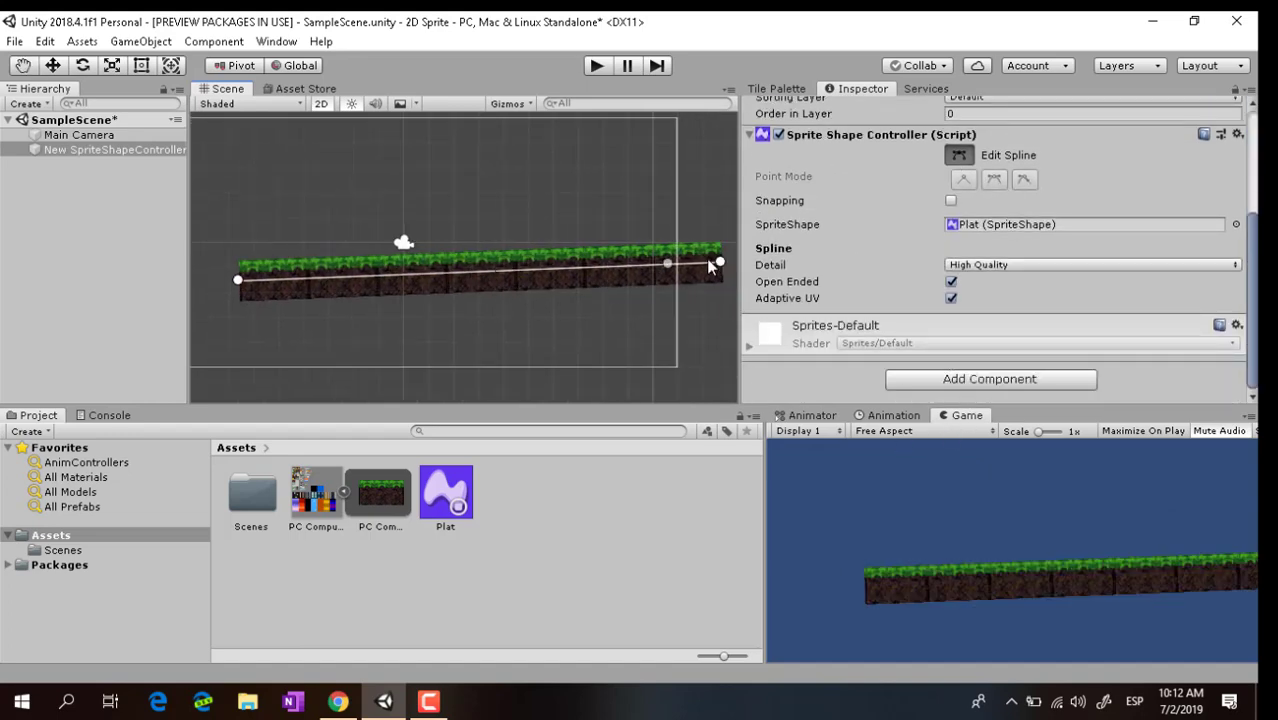
{"action": "left_click_drag", "start_coordinate": [719, 263], "coordinate": [612, 210]}
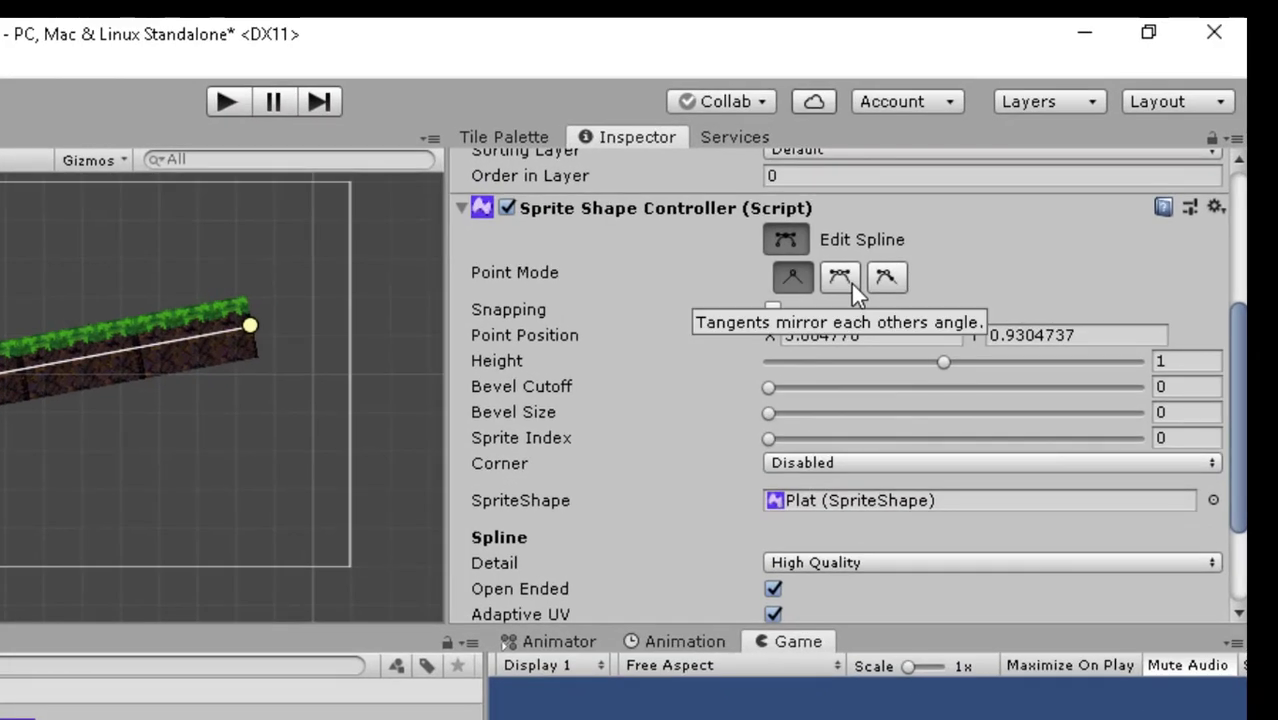
- Set the end point to Mirrored and swing its tangent so the right end curves
{"action": "left_click", "coordinate": [1002, 186]}
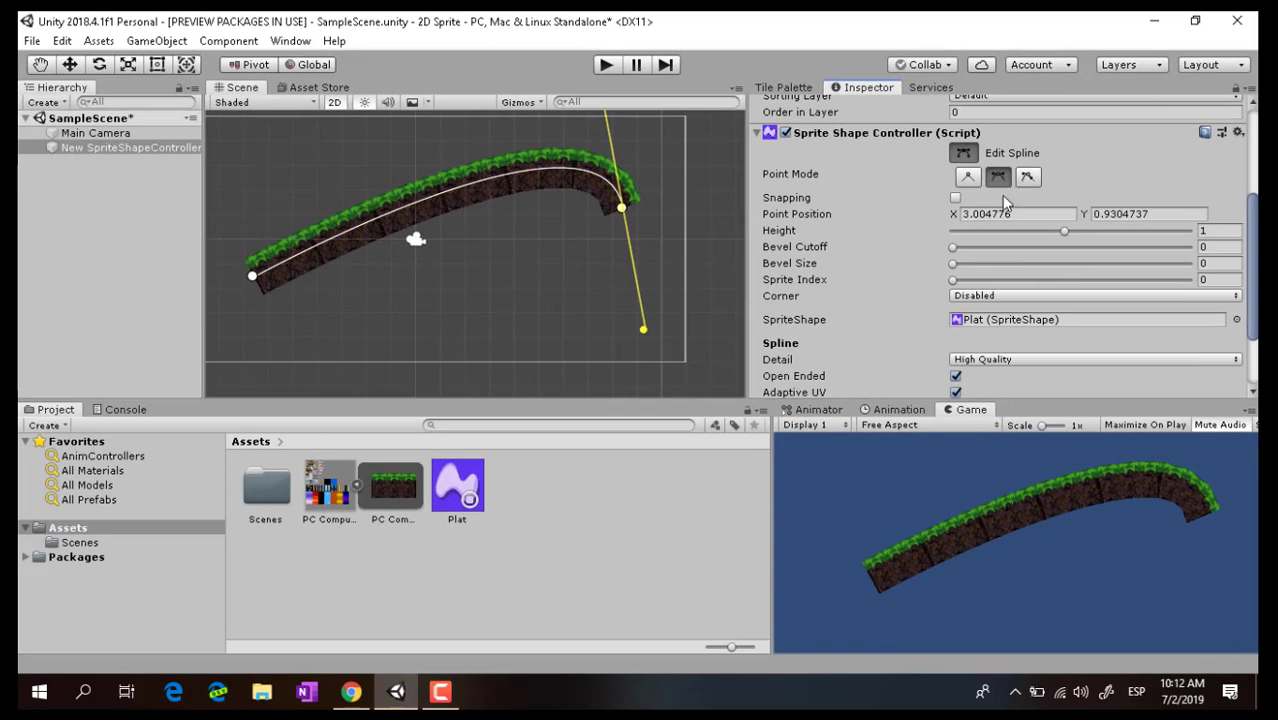
{"action": "scroll", "coordinate": [592, 140], "scroll_direction": "down", "scroll_amount": 2}
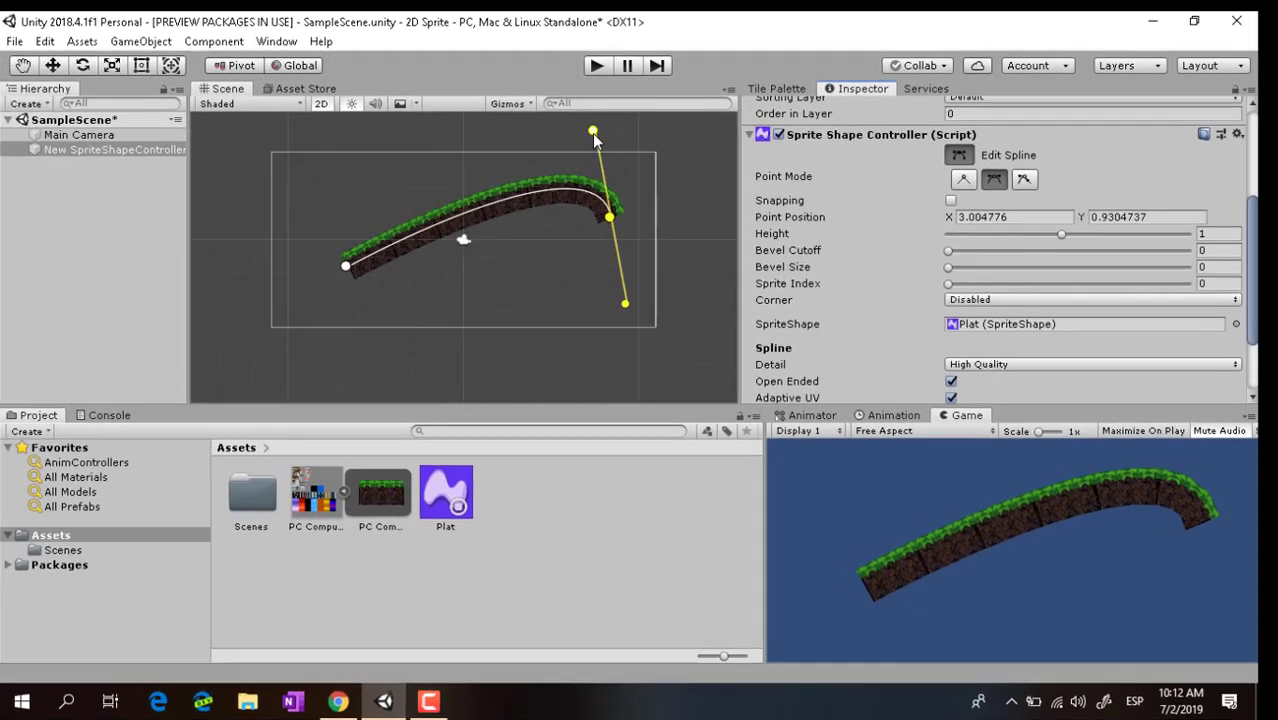
{"action": "mouse_move", "coordinate": [583, 140]}
{"action": "left_mouse_down"}
{"action": "mouse_move", "coordinate": [570, 357]}
{"action": "mouse_move", "coordinate": [537, 253]}
{"action": "mouse_move", "coordinate": [472, 205]}
{"action": "left_mouse_up"}
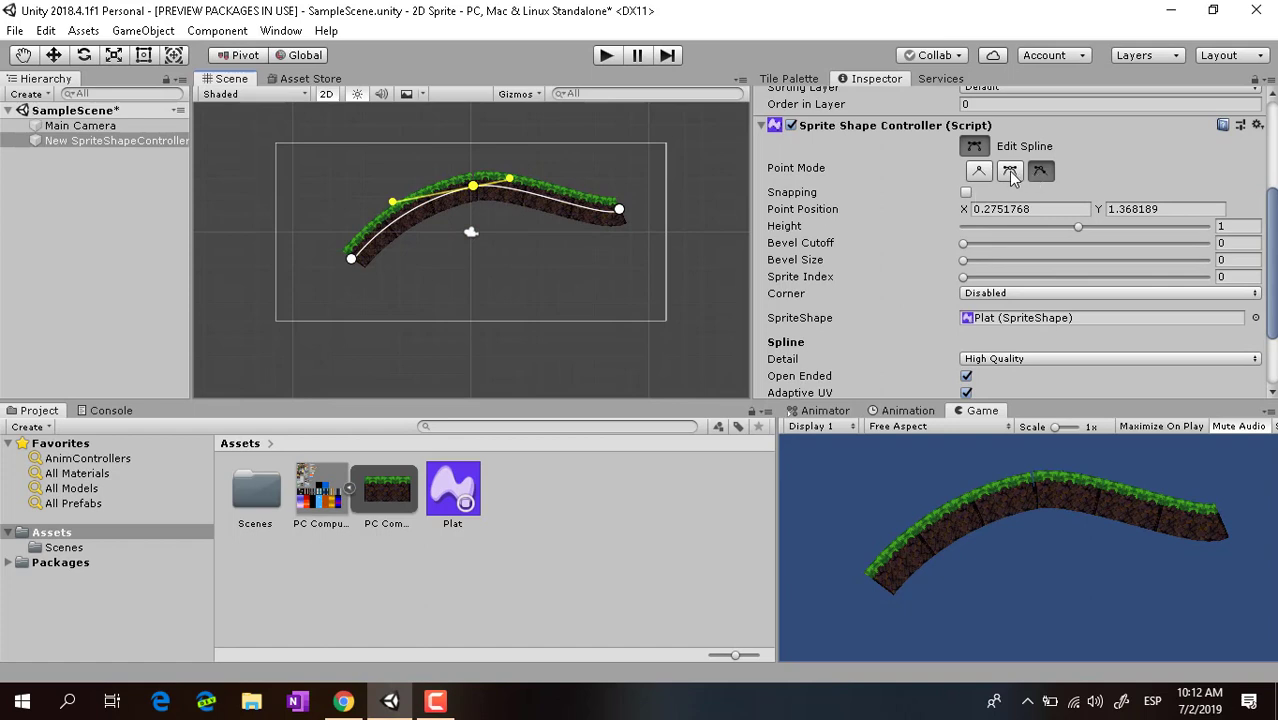
- Mirror and tilt the middle tangent into an S-curve, reposition the left and middle points, then undo the last change
{"action": "left_click", "coordinate": [1010, 171]}
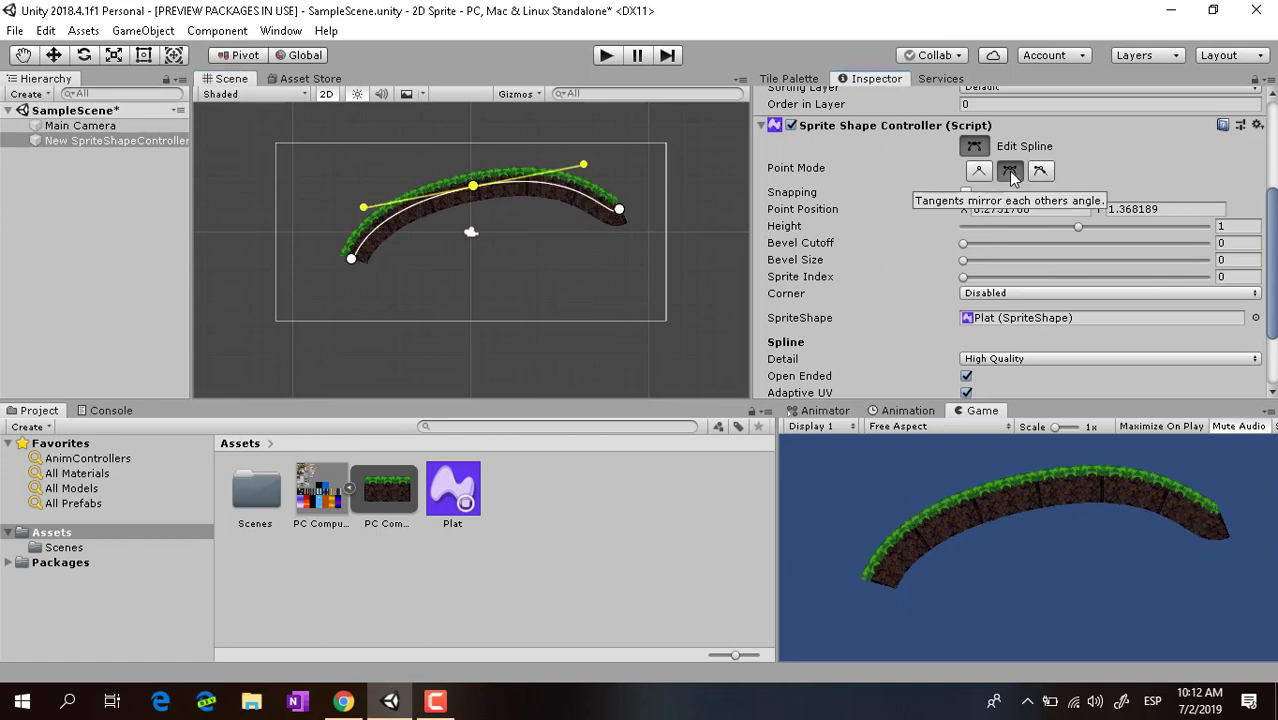
{"action": "left_click_drag", "start_coordinate": [585, 168], "coordinate": [587, 264]}
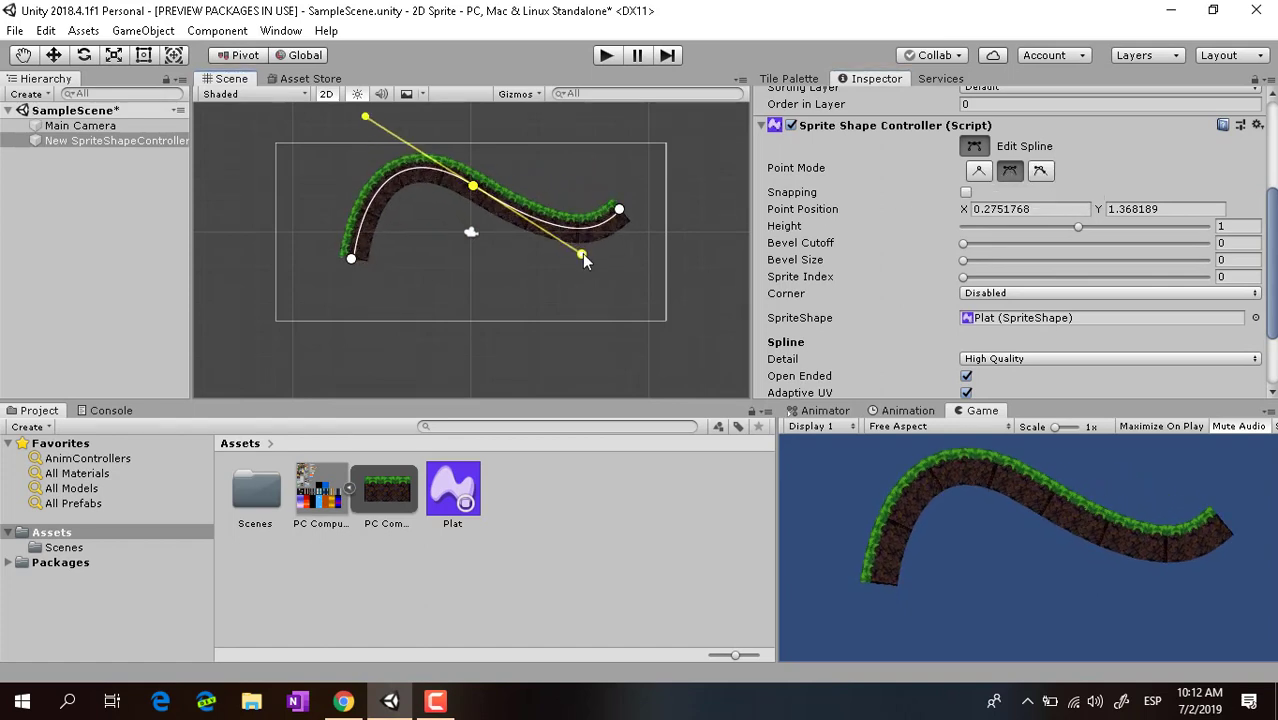
{"action": "left_click_drag", "start_coordinate": [351, 260], "coordinate": [311, 297]}
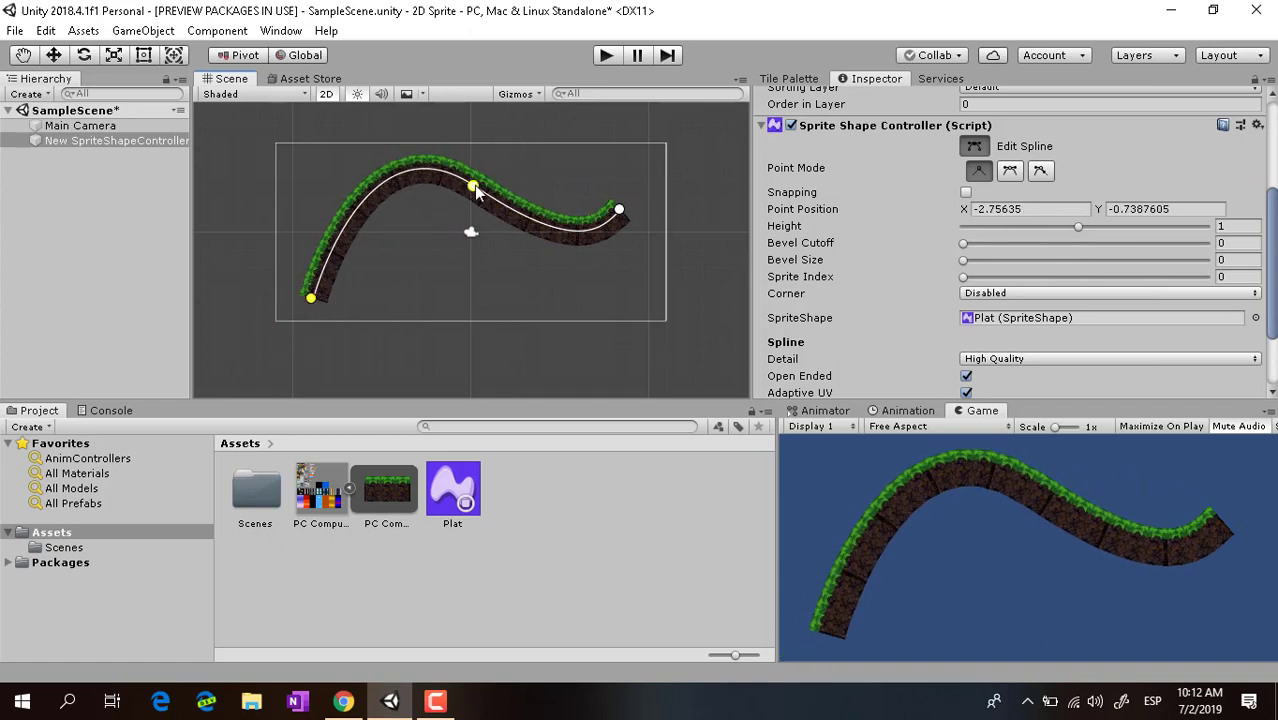
{"action": "left_click_drag", "start_coordinate": [476, 193], "coordinate": [457, 270]}
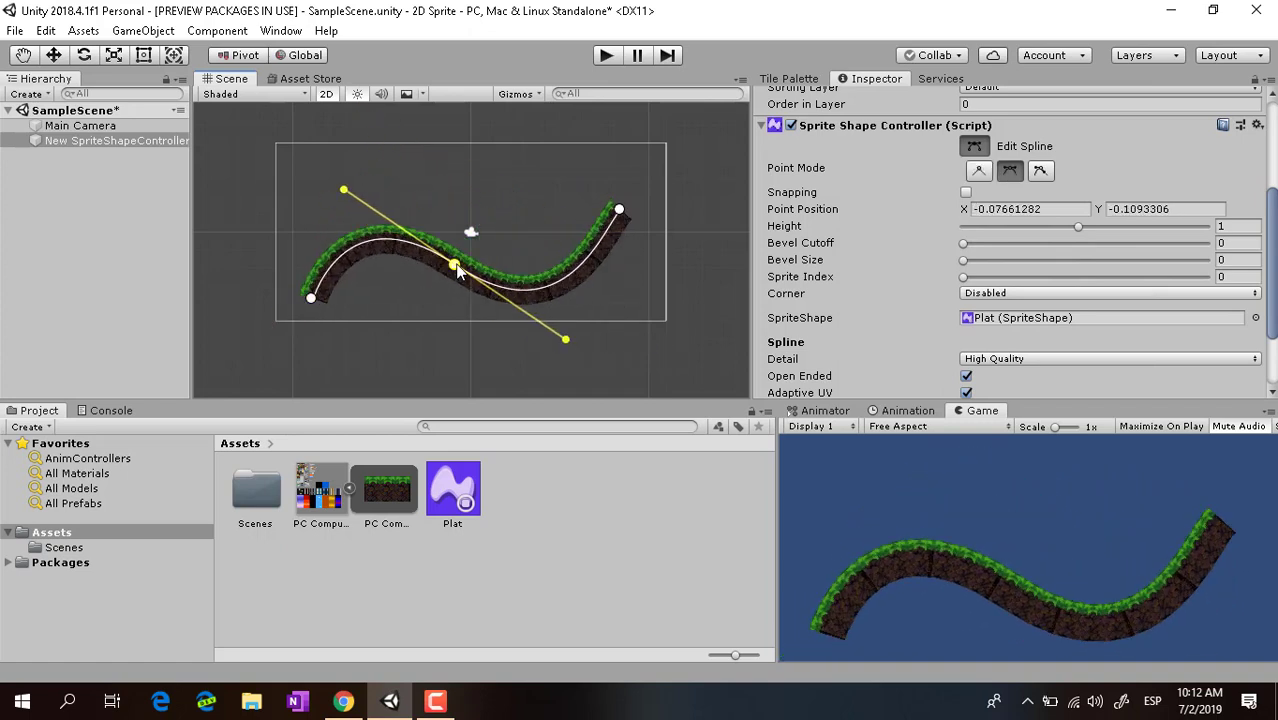
{"action": "left_click", "coordinate": [315, 310]}
{"action": "key", "text": "ctrl+z"}
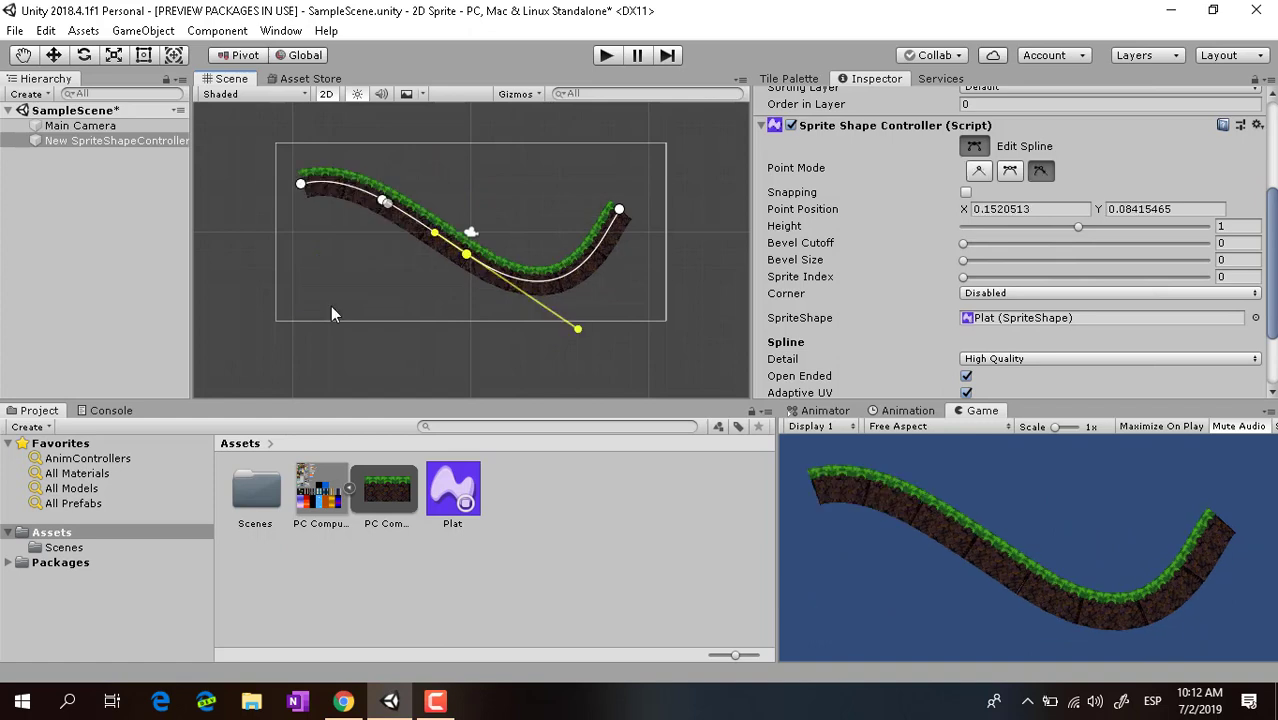